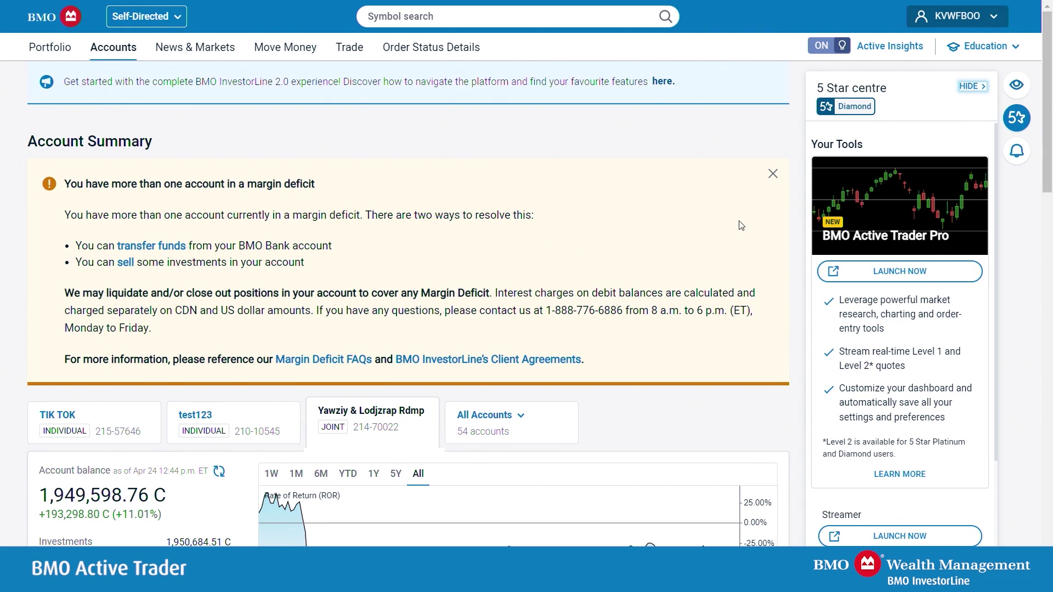
Step: Reopen the 5 Star centre panel and launch BMO Active Trader Pro
{"action": "left_click", "coordinate": [1016, 117]}
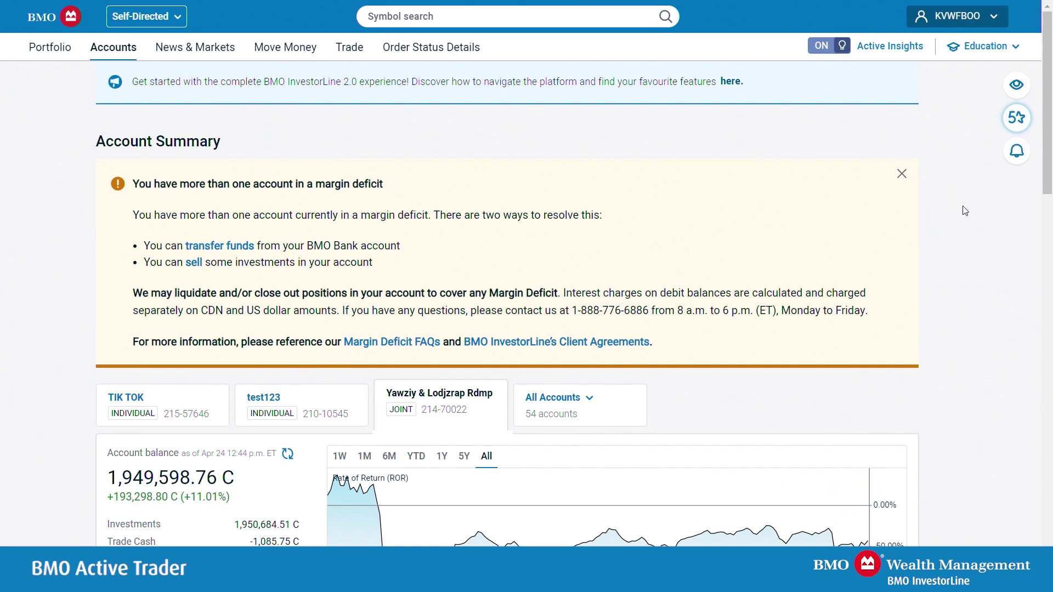
{"action": "left_click", "coordinate": [1018, 121]}
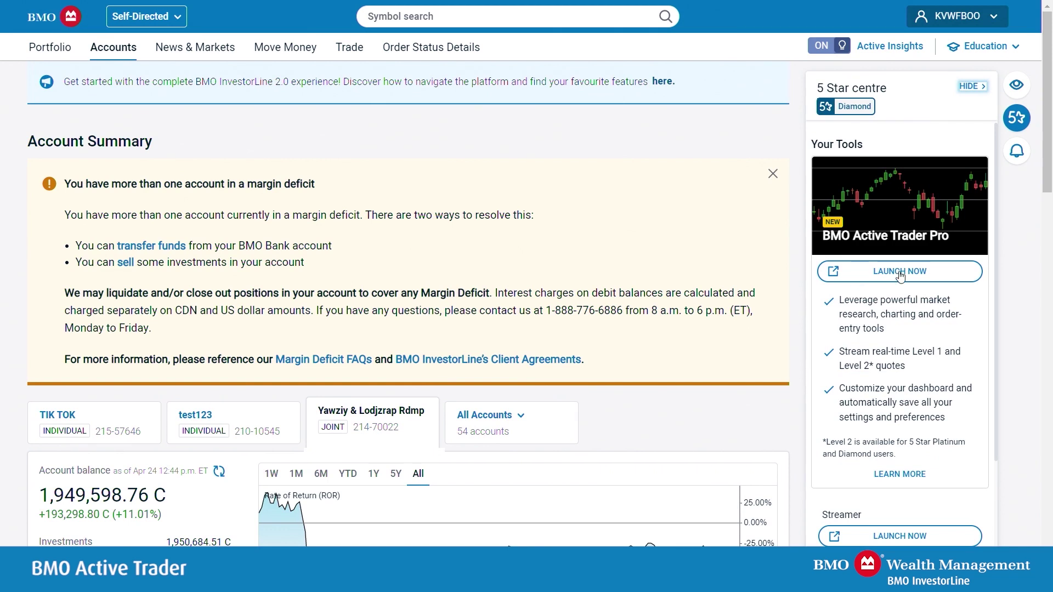
{"action": "left_click", "coordinate": [926, 279]}
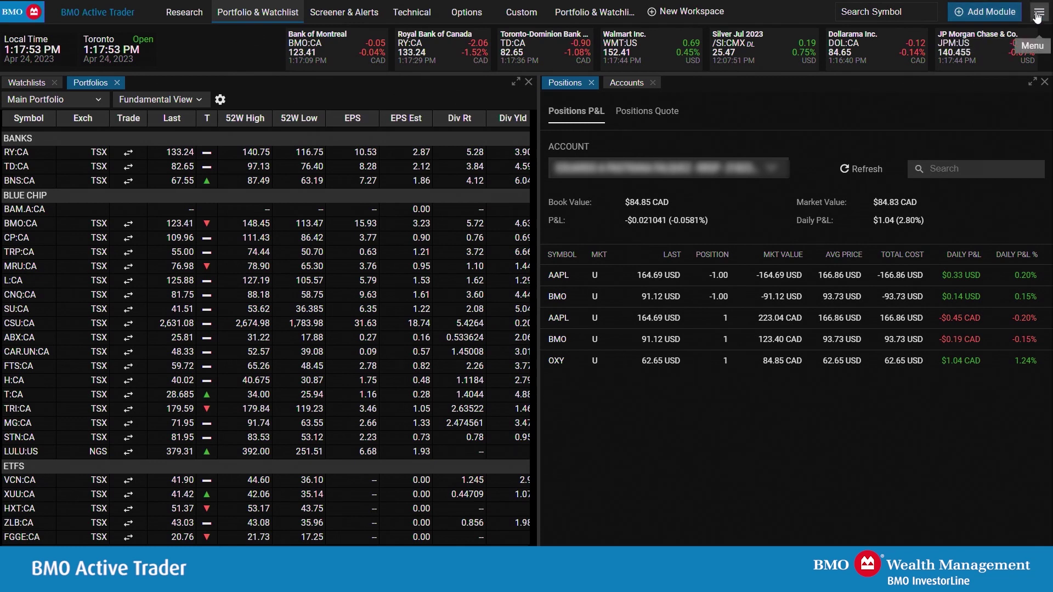
Step: Open Active Trader Pro's main hamburger menu
{"action": "left_click", "coordinate": [1037, 14]}
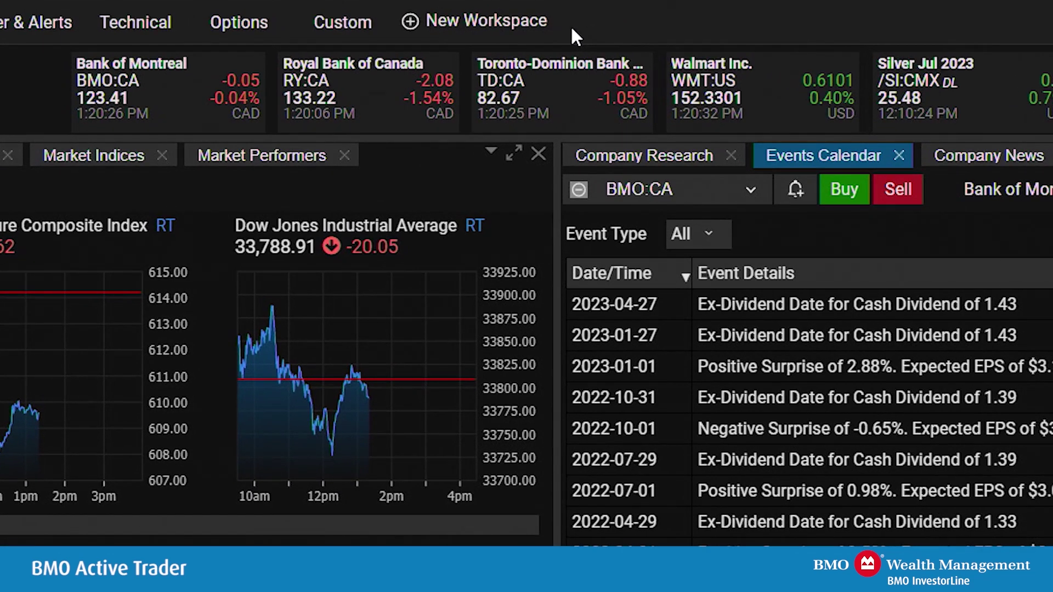
Step: Create a new workspace named 'Portfolio'
{"action": "left_click", "coordinate": [442, 30]}
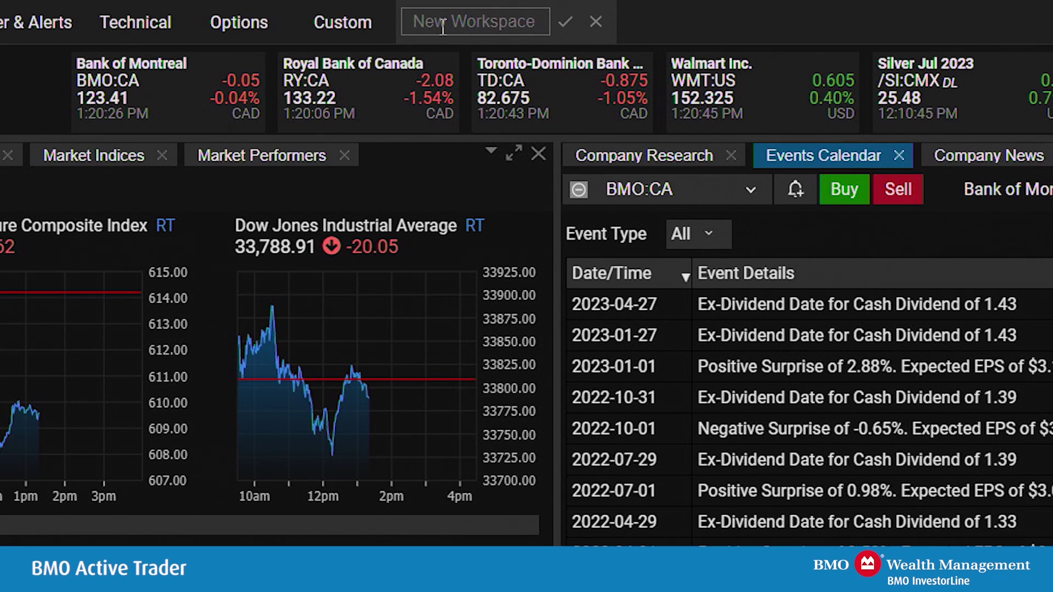
{"action": "type", "text": "Portfolio"}
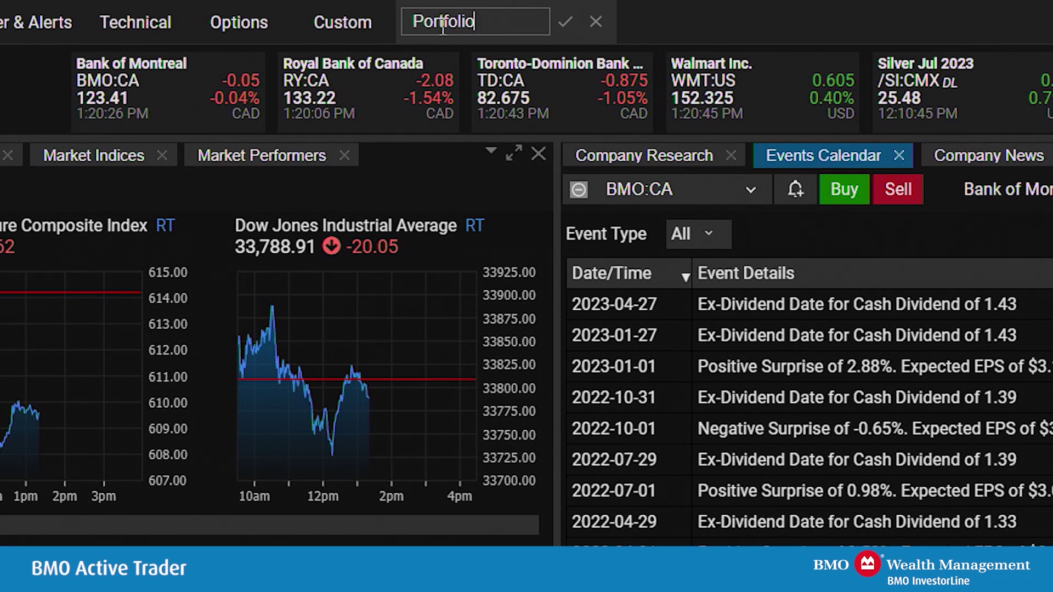
{"action": "left_click", "coordinate": [567, 24]}
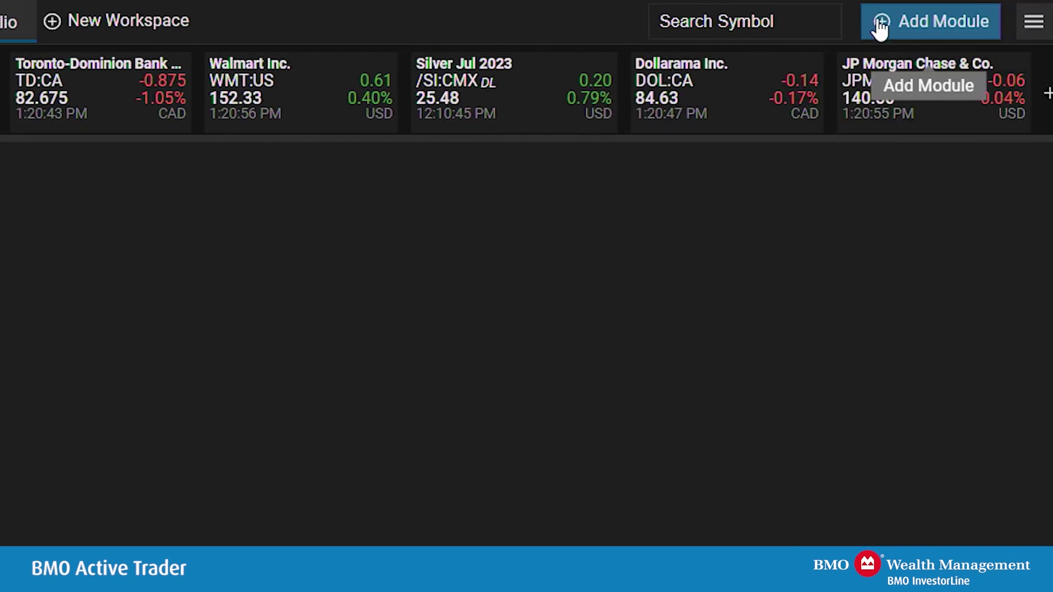
Step: Add Portfolios, Watchlists, Accounts, Positions and Orders modules to the workspace
{"action": "left_click", "coordinate": [924, 36]}
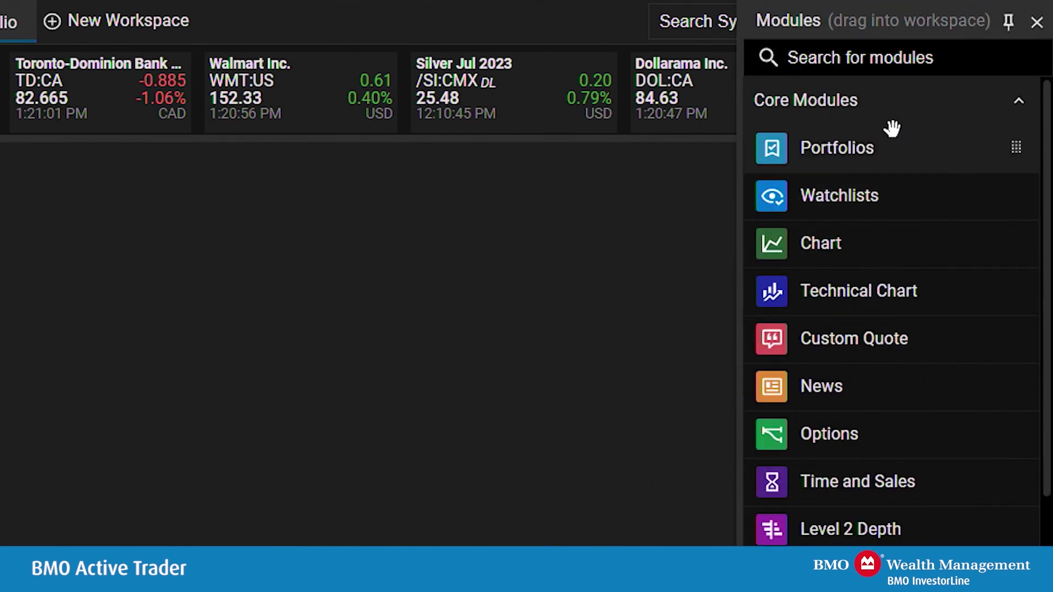
{"action": "left_click_drag", "start_coordinate": [900, 149], "coordinate": [198, 110]}
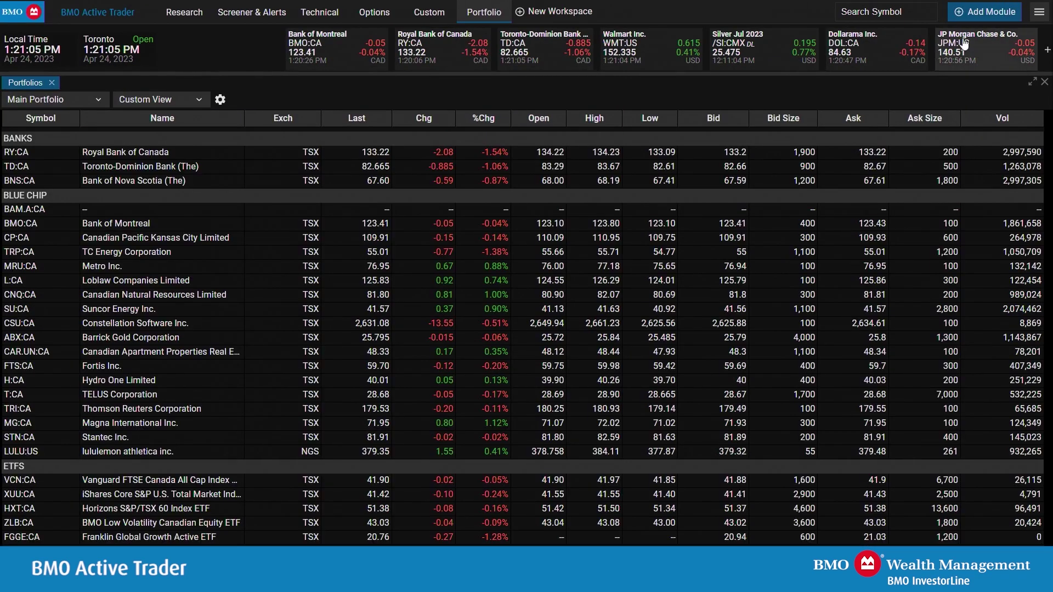
{"action": "left_click", "coordinate": [985, 11]}
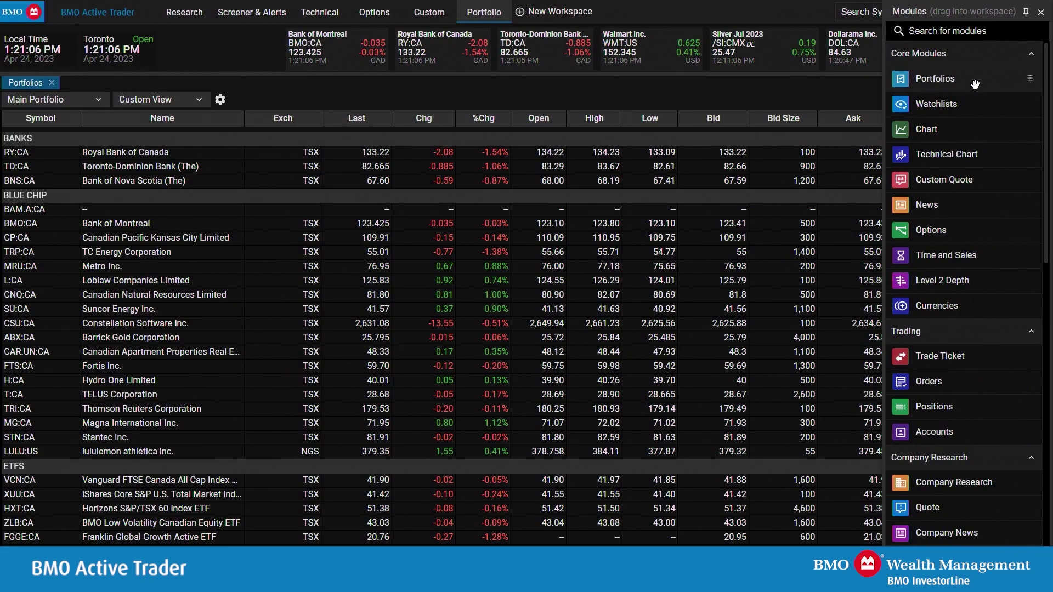
{"action": "left_click_drag", "start_coordinate": [957, 139], "coordinate": [165, 119]}
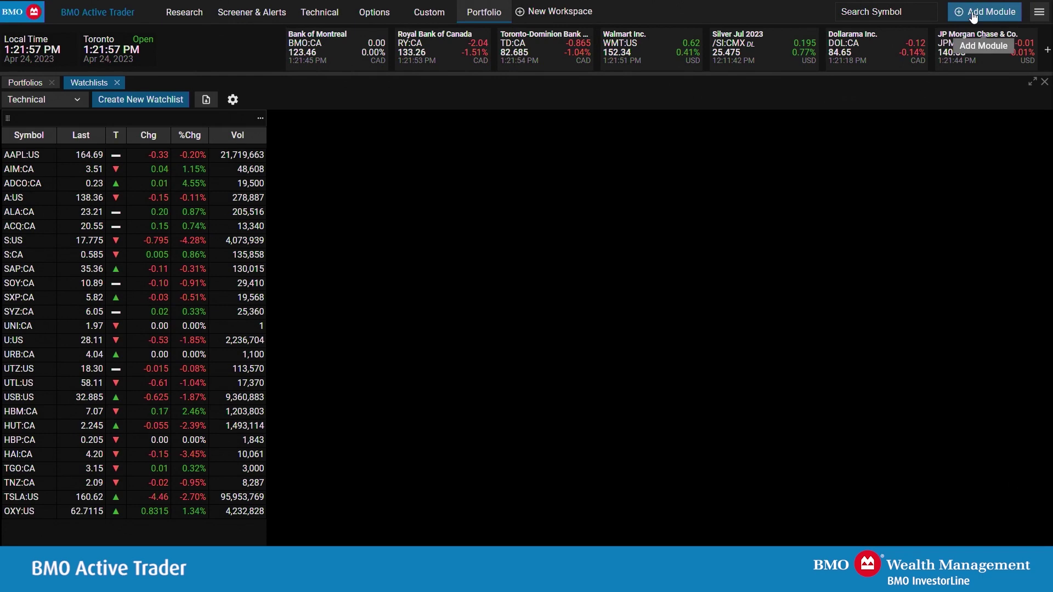
{"action": "left_click", "coordinate": [974, 15]}
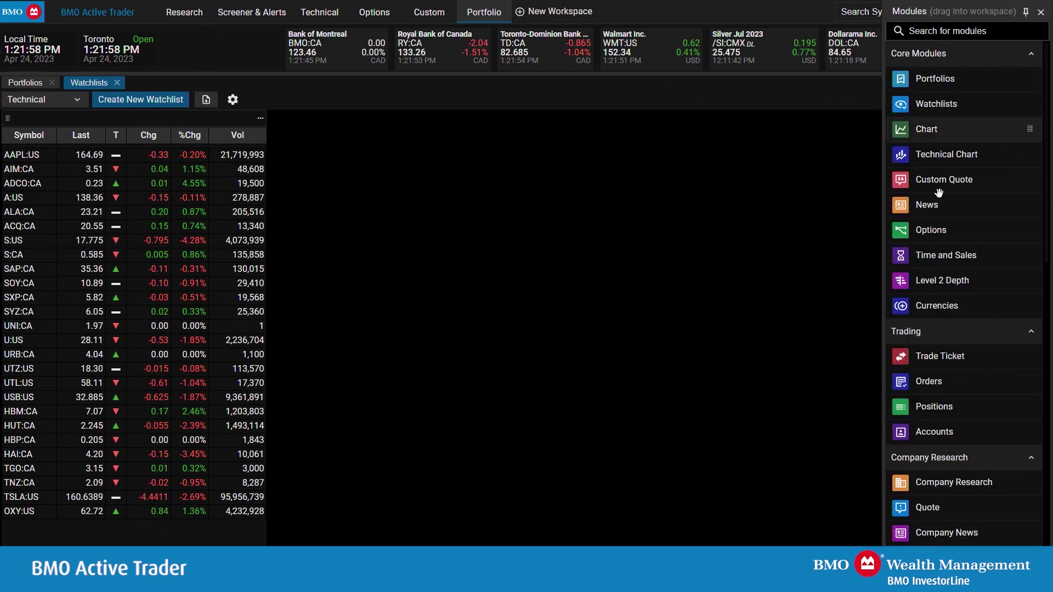
{"action": "left_click_drag", "start_coordinate": [933, 431], "coordinate": [682, 174]}
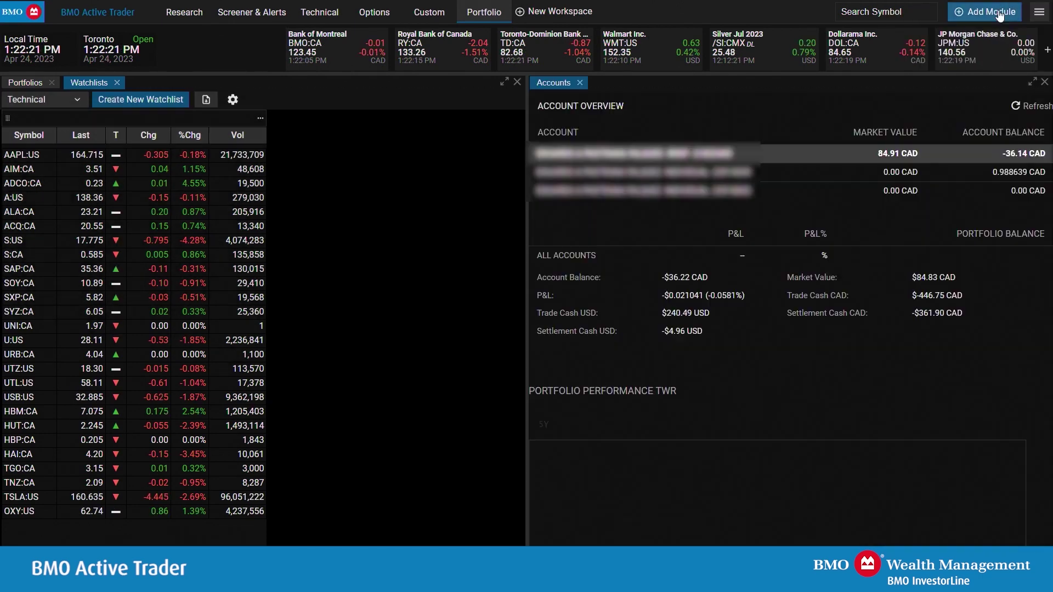
{"action": "left_click", "coordinate": [1000, 11]}
{"action": "left_click_drag", "start_coordinate": [954, 407], "coordinate": [625, 83]}
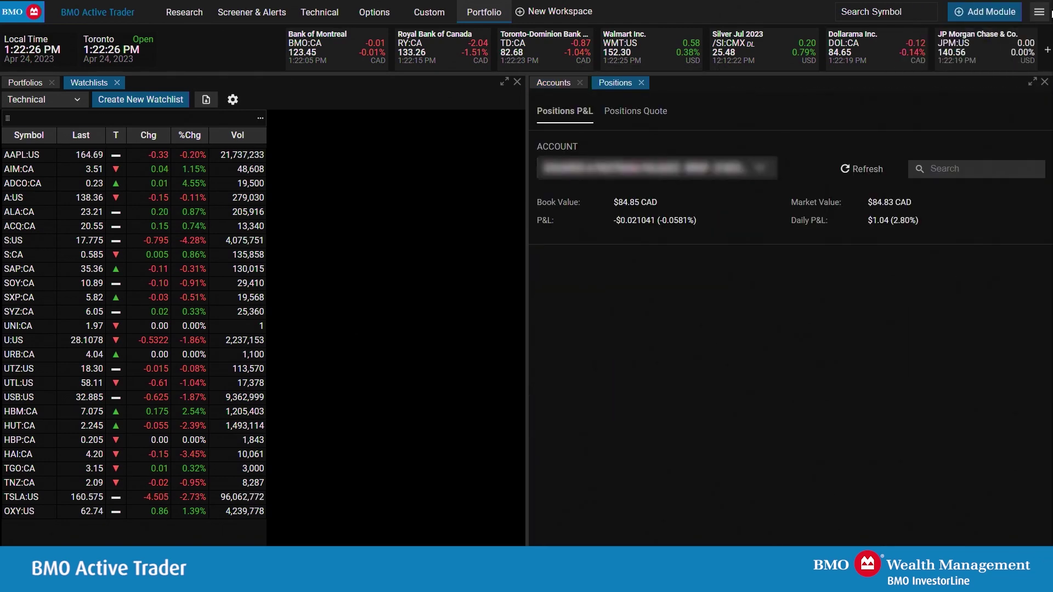
{"action": "left_click", "coordinate": [985, 11]}
{"action": "left_click_drag", "start_coordinate": [938, 382], "coordinate": [764, 83]}
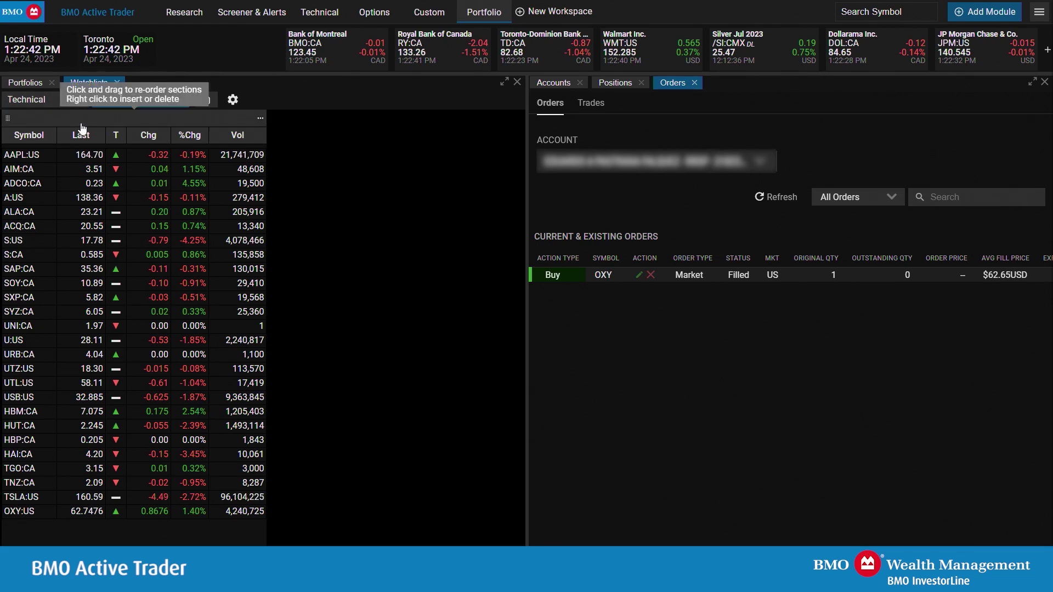
Step: Search SHOP by company name and add SHOP:CA below OXY:US in the Technical watchlist
{"action": "left_click", "coordinate": [19, 528]}
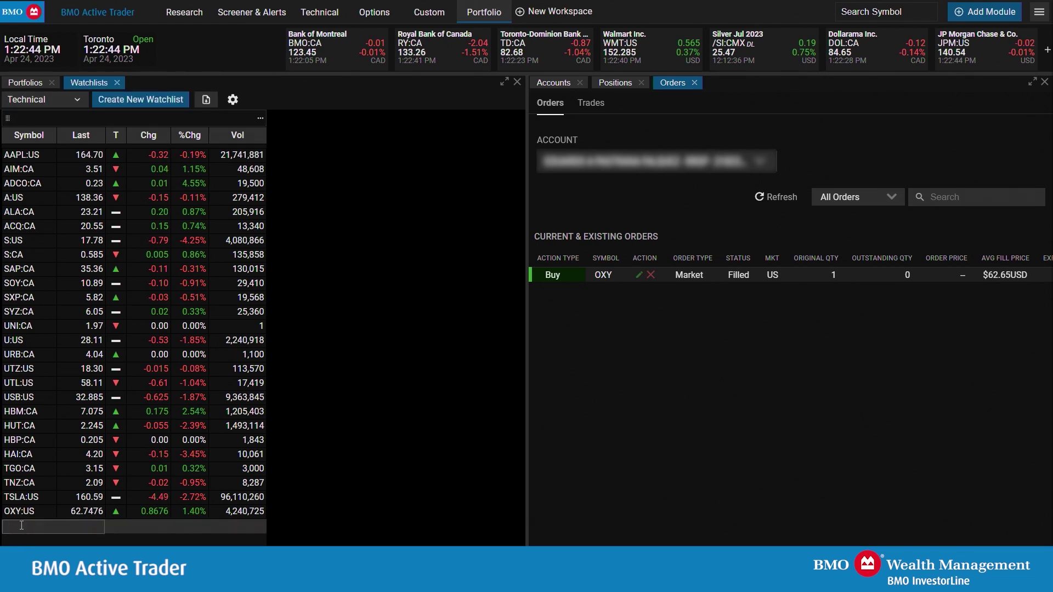
{"action": "type", "text": "SHOP"}
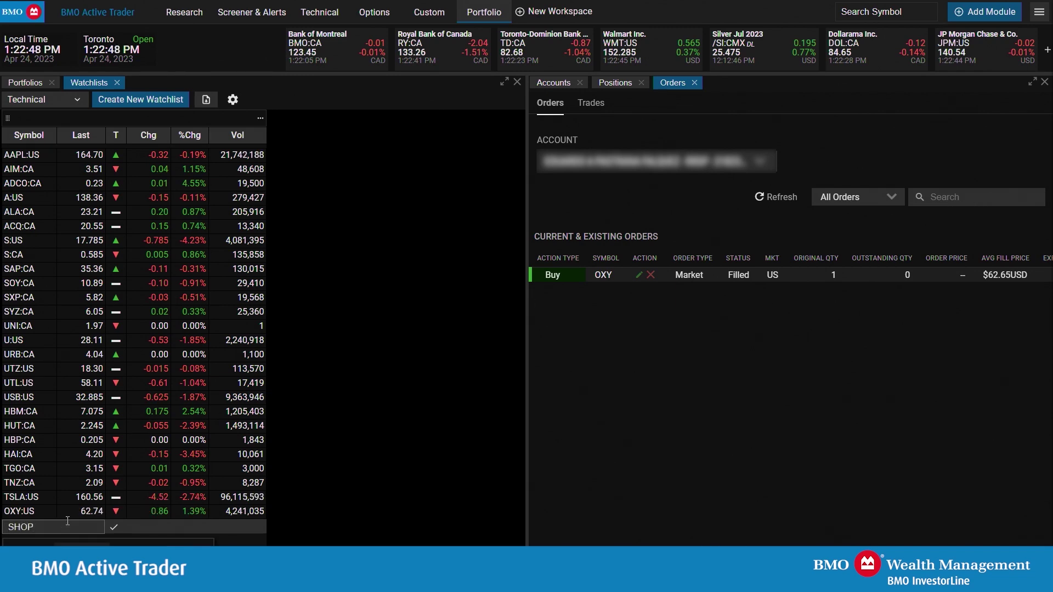
{"action": "key", "text": "BackSpace"}
{"action": "key", "text": "BackSpace"}
{"action": "key", "text": "BackSpace"}
{"action": "type", "text": "TOCK"}
{"action": "scroll", "coordinate": [71, 522], "scroll_direction": "down", "scroll_amount": 3}
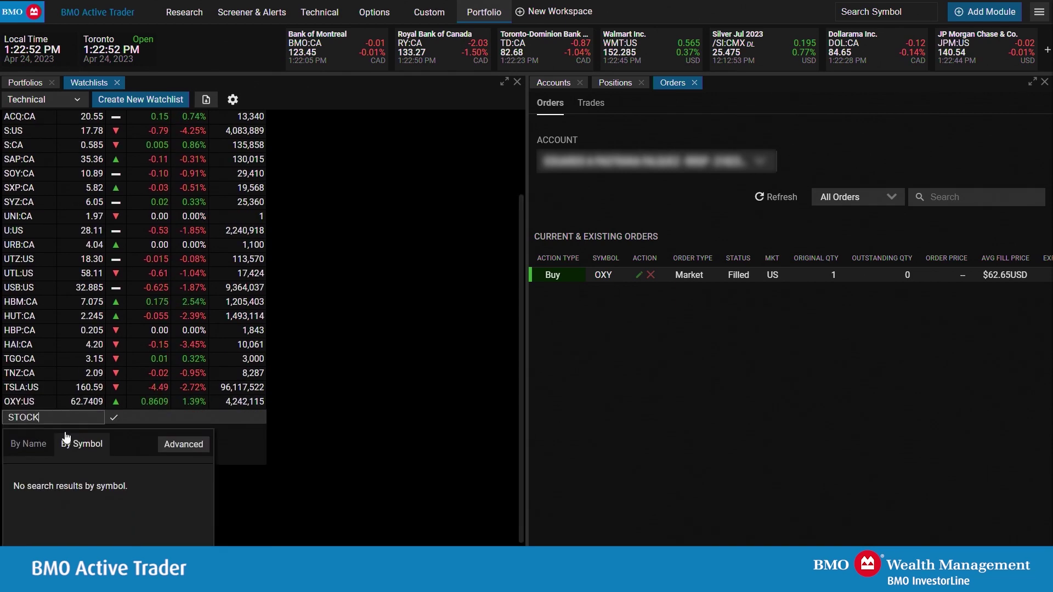
{"action": "left_click", "coordinate": [28, 420]}
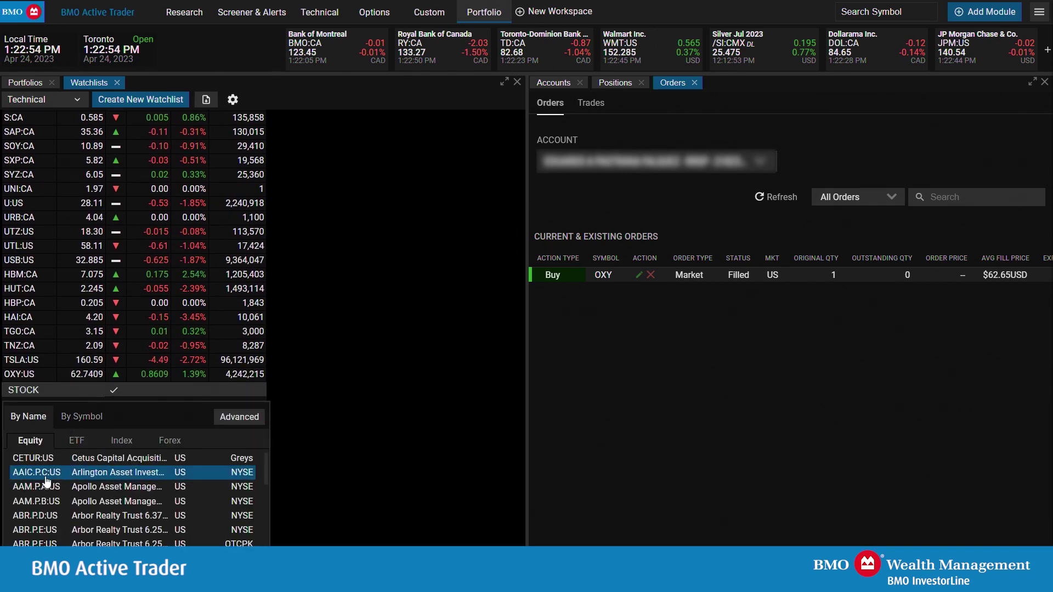
{"action": "left_click", "coordinate": [51, 392]}
{"action": "type", "text": "SHOP"}
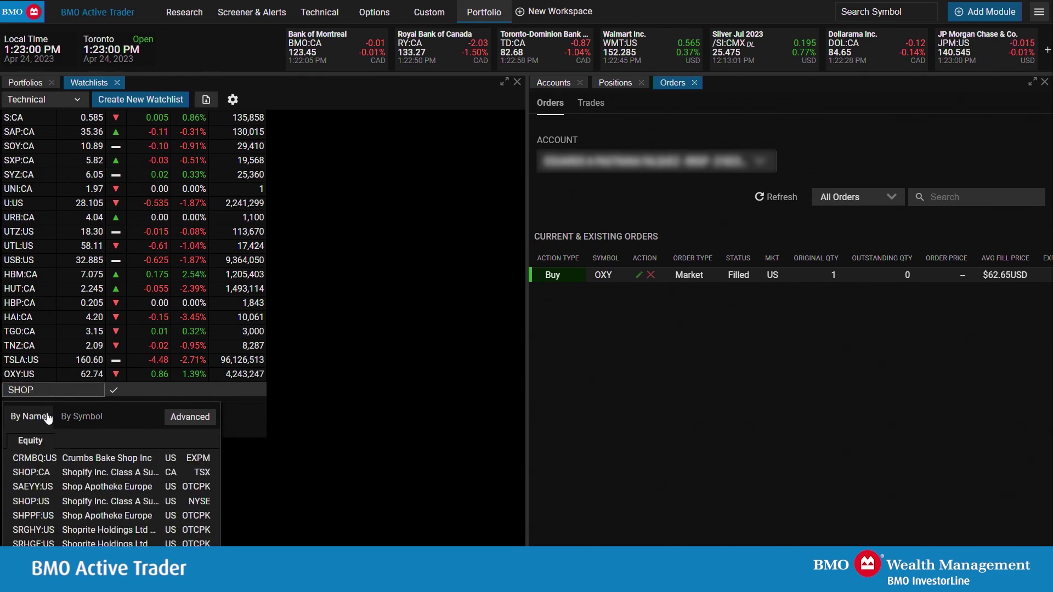
{"action": "left_click", "coordinate": [83, 479]}
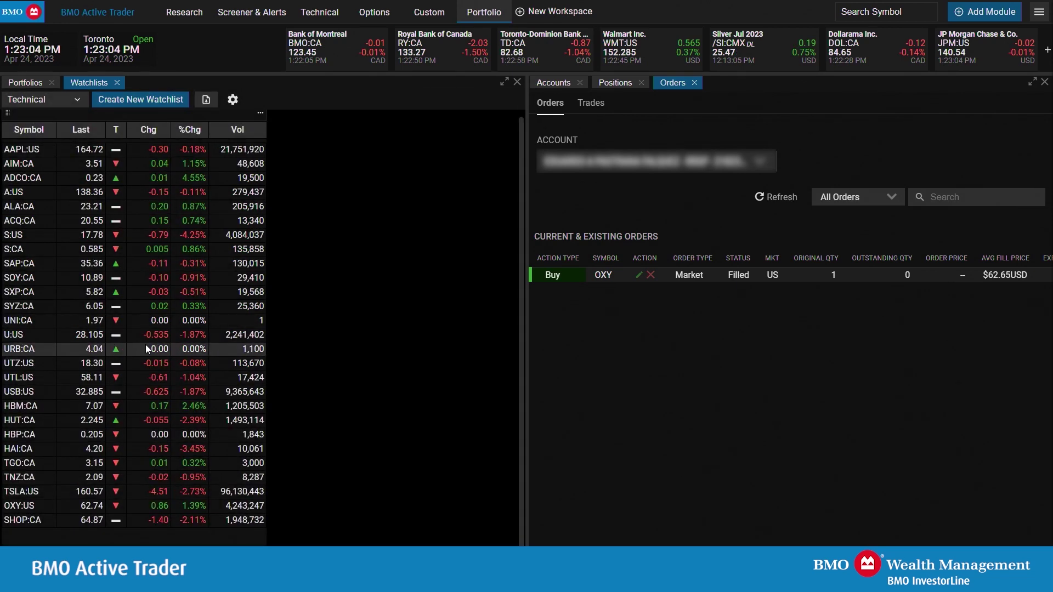
Step: Create a watchlist named 'New Watchlist'
{"action": "left_click", "coordinate": [152, 99]}
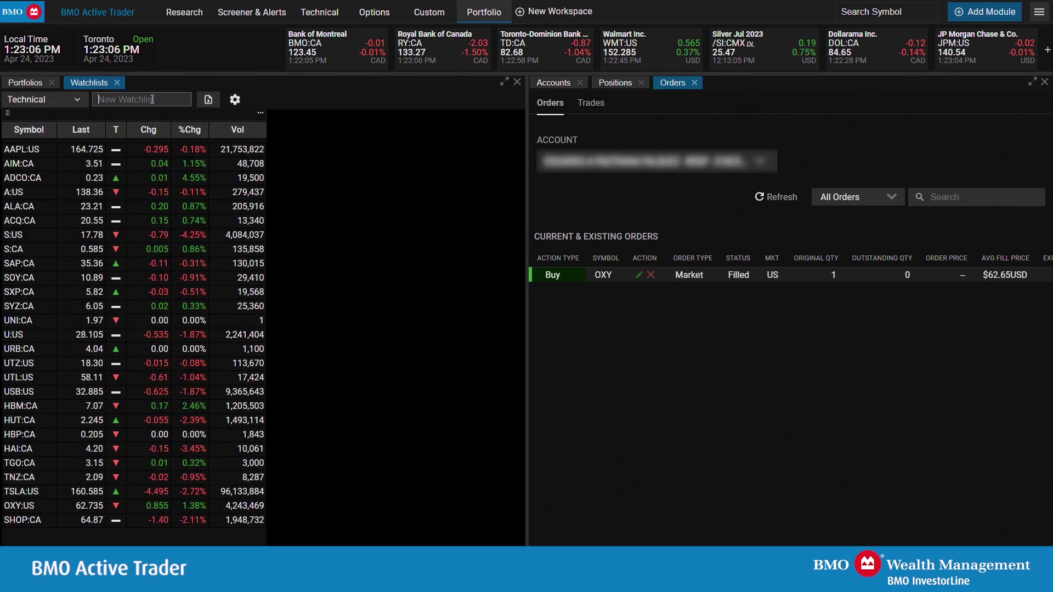
{"action": "left_click", "coordinate": [312, 134]}
{"action": "left_click", "coordinate": [158, 105]}
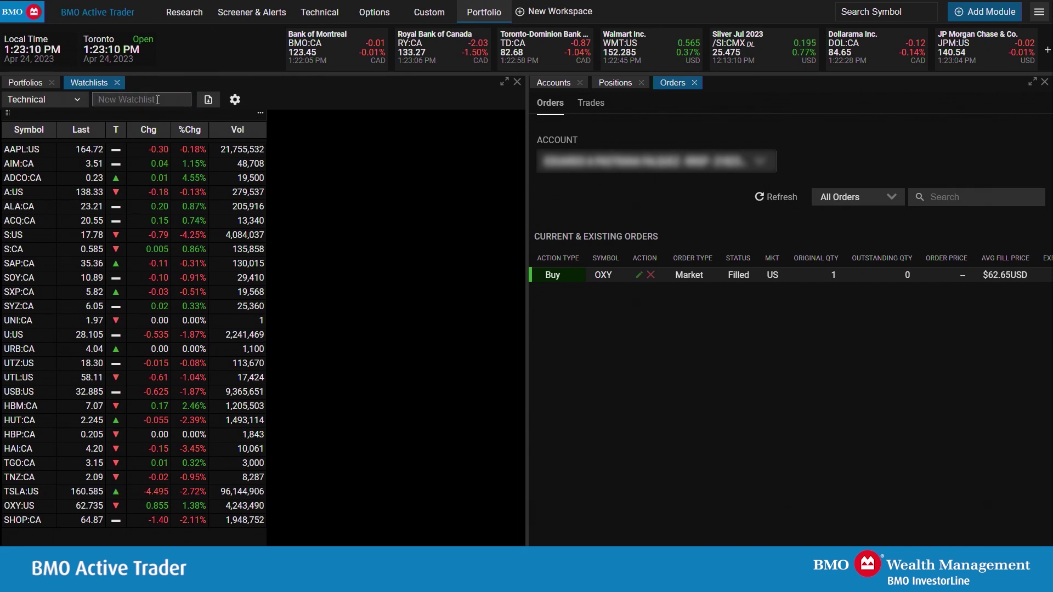
{"action": "type", "text": "New Watchlist"}
{"action": "key", "text": "Return"}
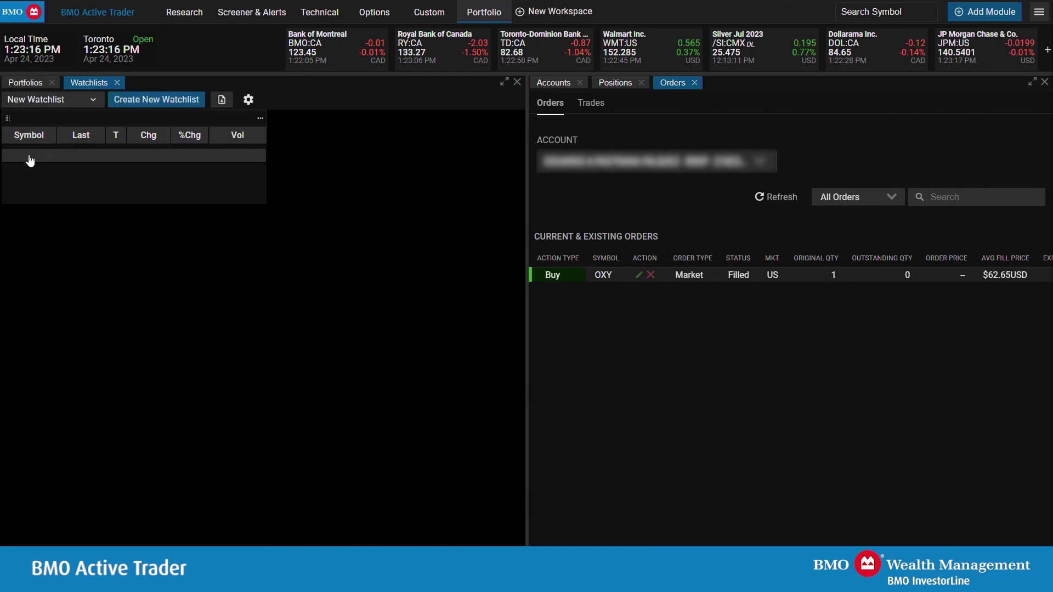
Step: Add SHOP:US as the watchlist's only symbol
{"action": "left_click", "coordinate": [31, 159]}
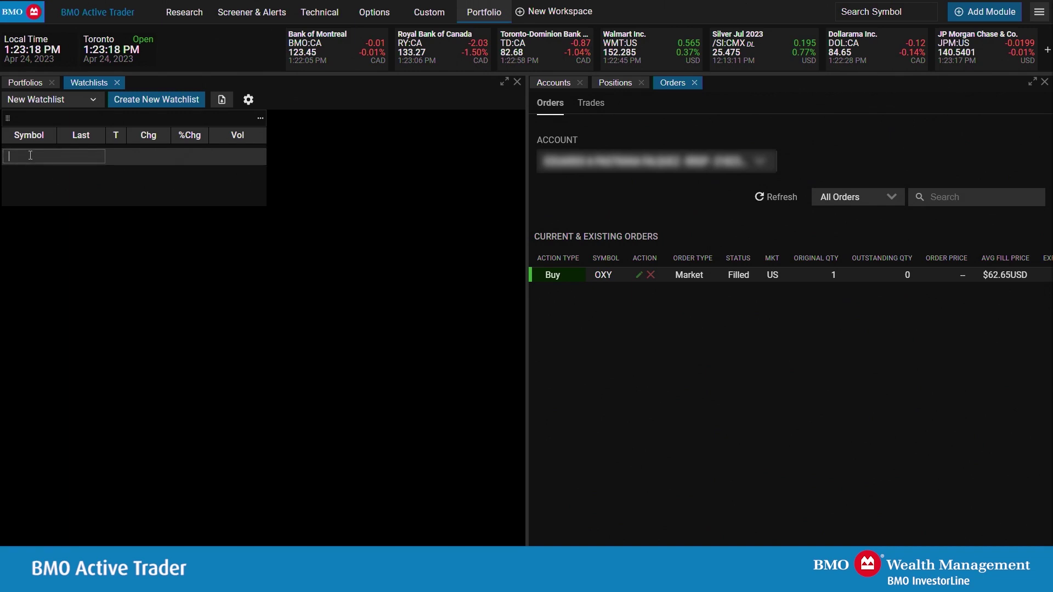
{"action": "type", "text": "SHOP"}
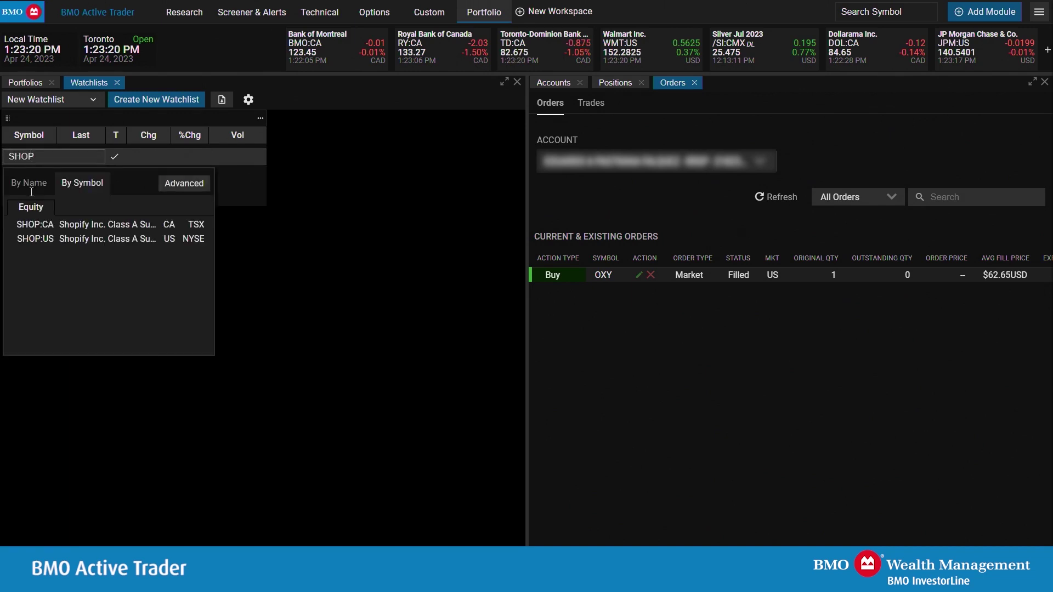
{"action": "left_click", "coordinate": [49, 238]}
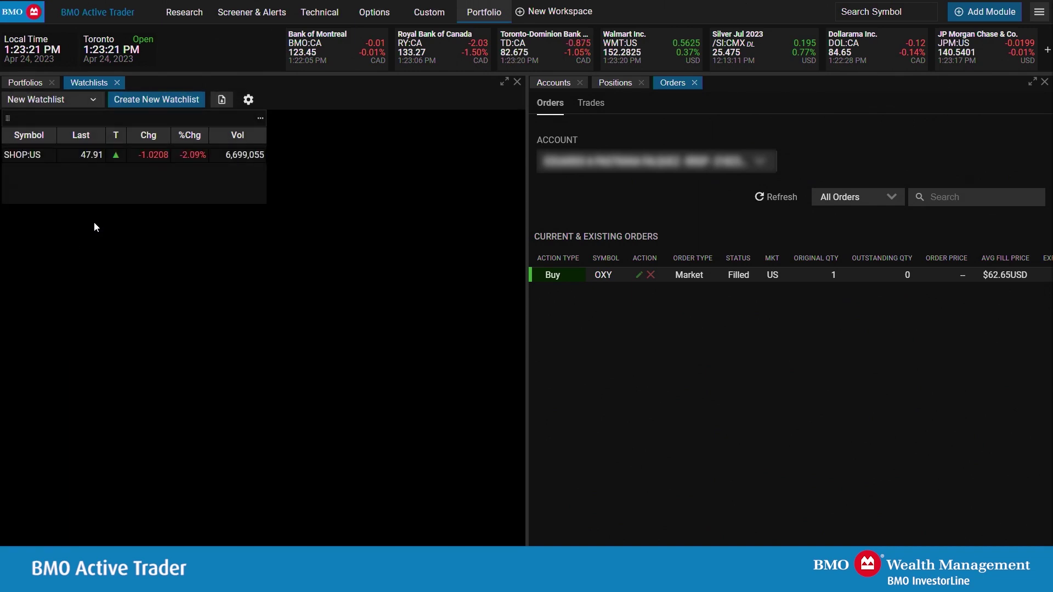
Step: In Manage Columns, tick Beta, Earnings Per Share, Price/Book Ratio and Price/Earnings Ratio
{"action": "left_click", "coordinate": [248, 100]}
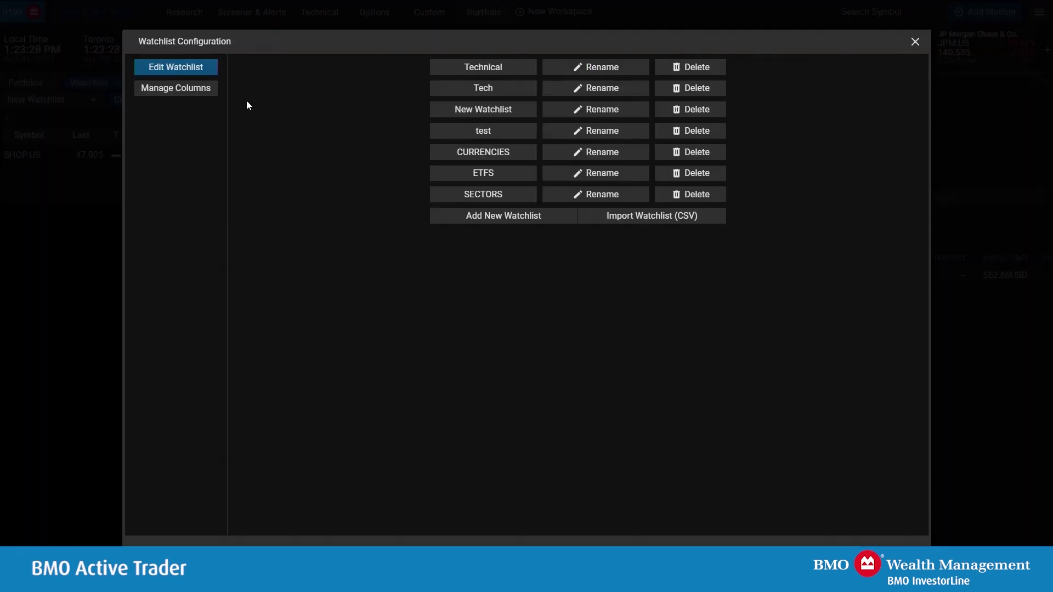
{"action": "left_click", "coordinate": [196, 92]}
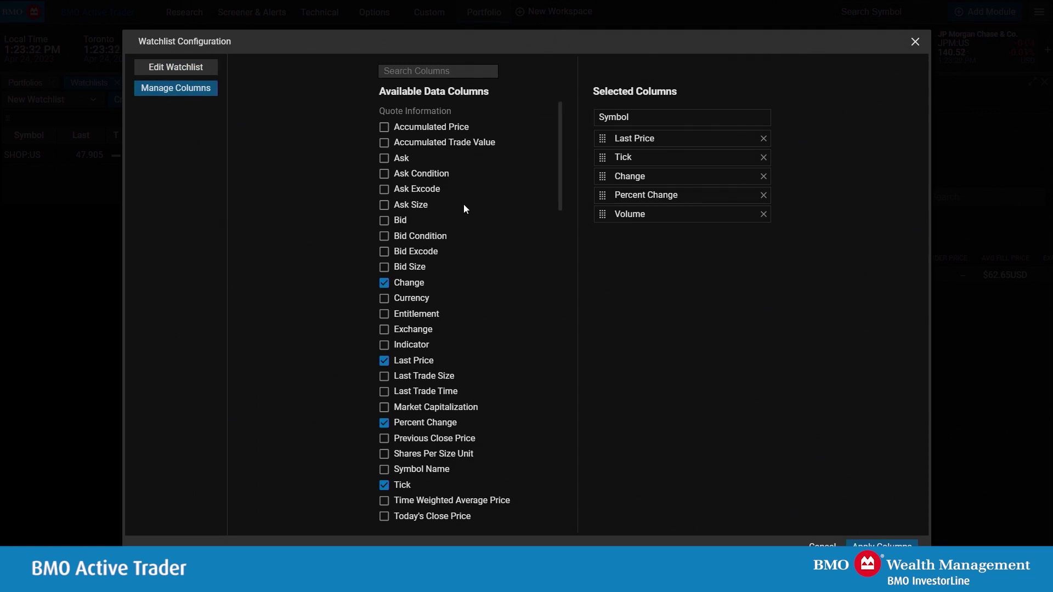
{"action": "scroll", "coordinate": [464, 209], "scroll_direction": "down", "scroll_amount": 8}
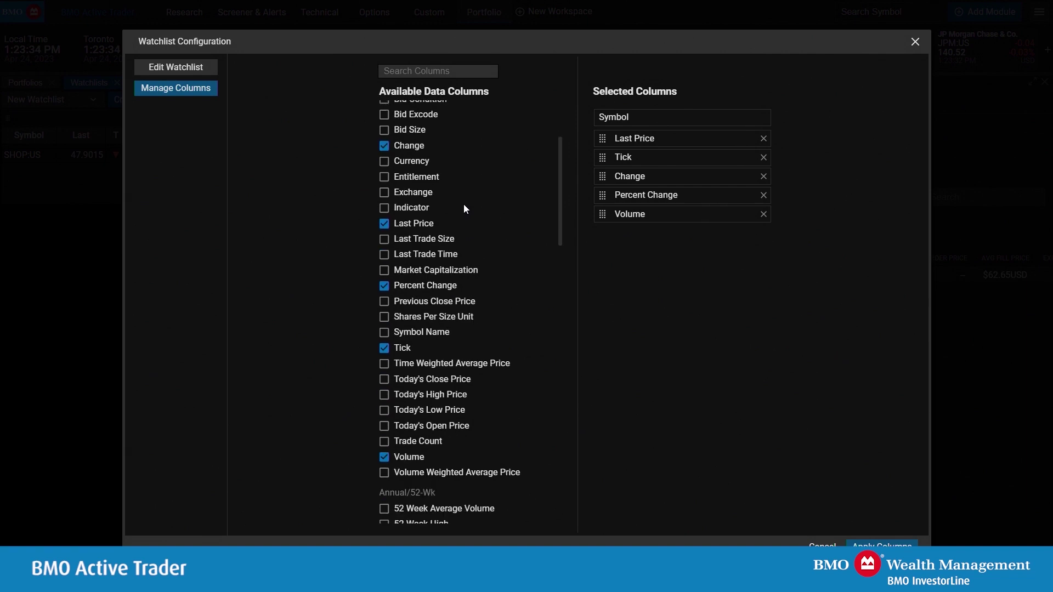
{"action": "scroll", "coordinate": [465, 208], "scroll_direction": "down", "scroll_amount": 5}
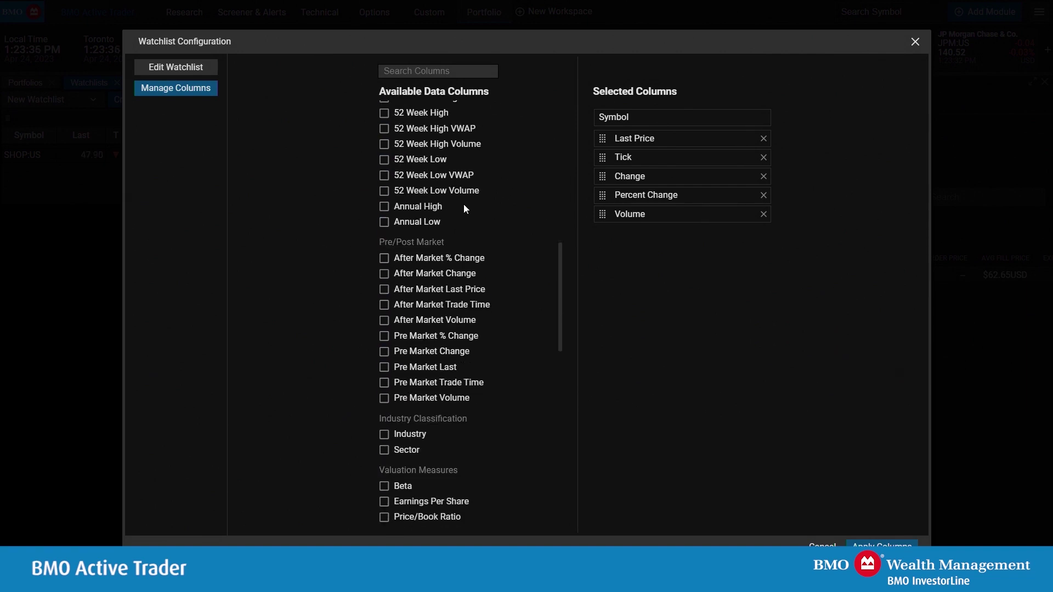
{"action": "scroll", "coordinate": [465, 208], "scroll_direction": "down", "scroll_amount": 1}
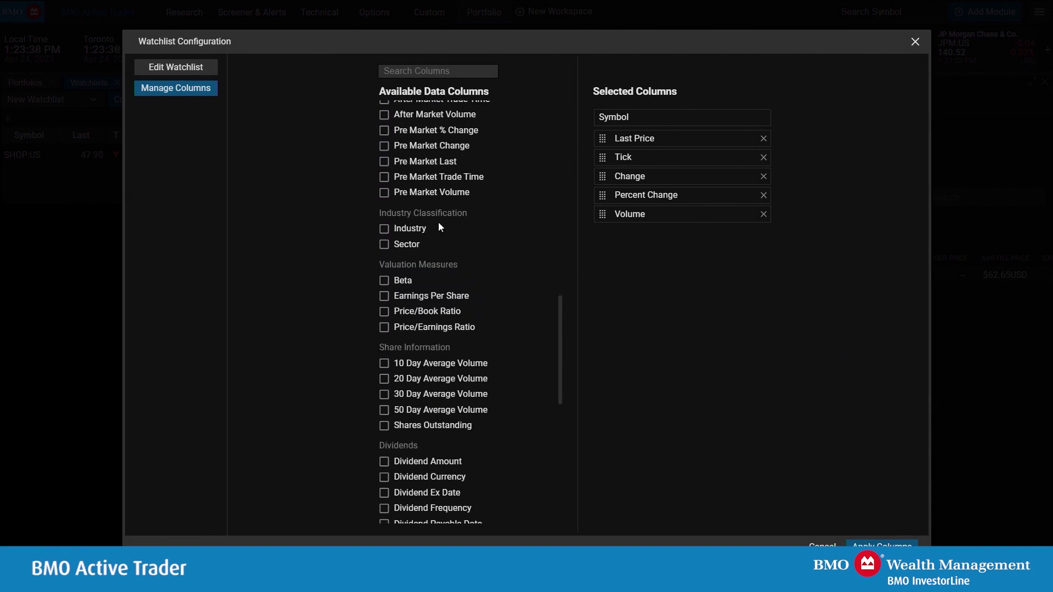
{"action": "left_click", "coordinate": [385, 282]}
{"action": "left_click", "coordinate": [390, 301]}
{"action": "left_click", "coordinate": [388, 316]}
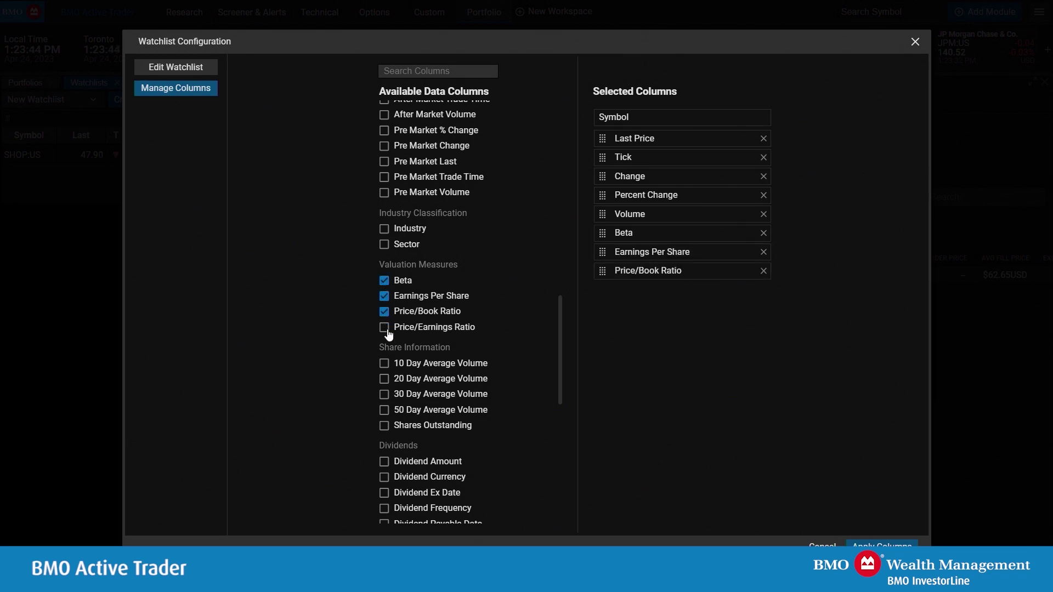
{"action": "left_click", "coordinate": [384, 329]}
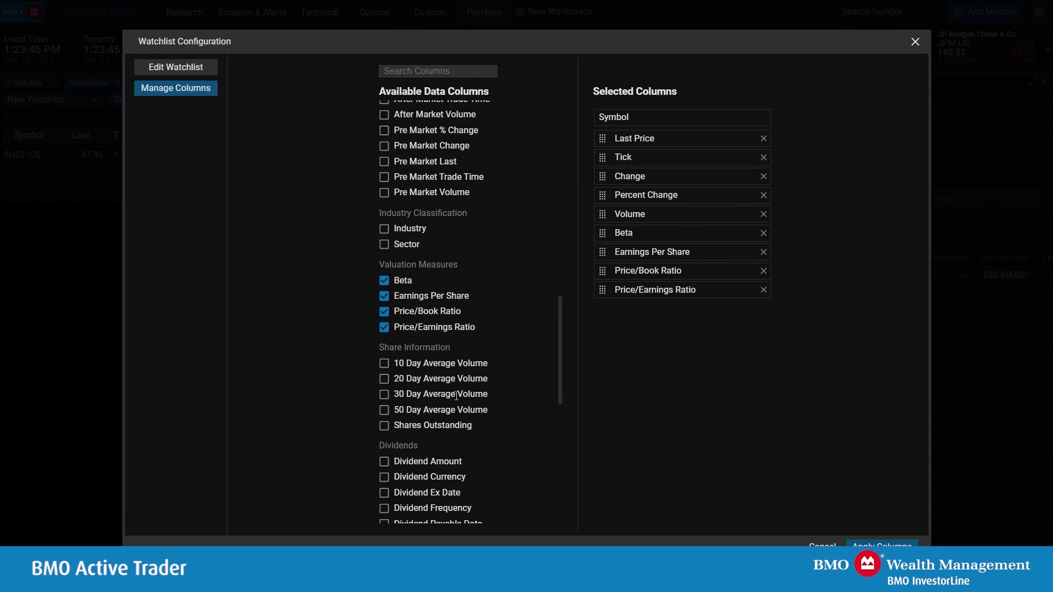
Step: Add 1 Month and 1 Year Performance columns and apply the column changes
{"action": "scroll", "coordinate": [456, 396], "scroll_direction": "down", "scroll_amount": 6}
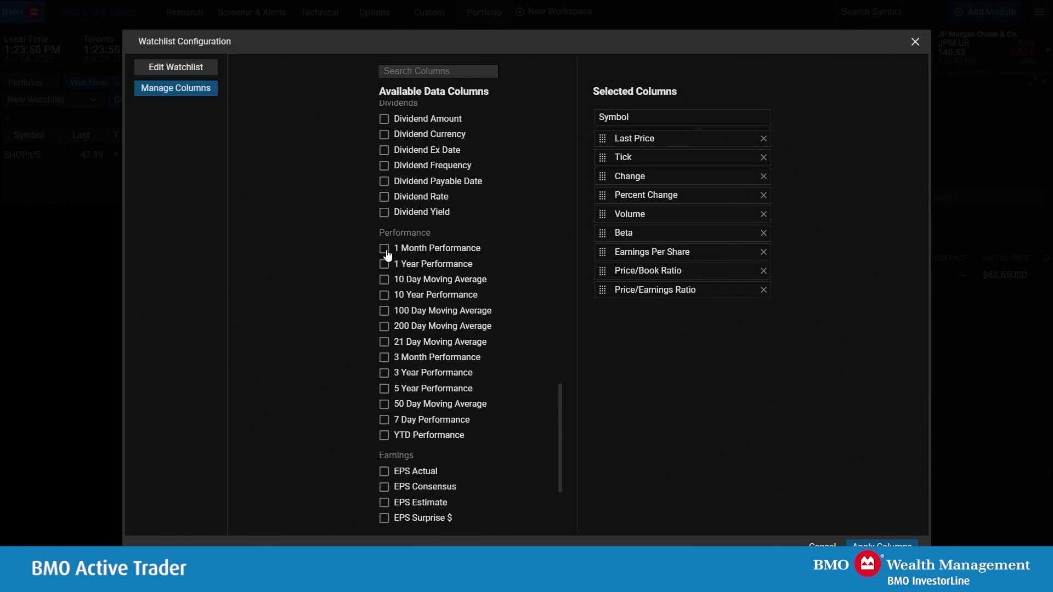
{"action": "left_click", "coordinate": [385, 249]}
{"action": "left_click", "coordinate": [385, 265]}
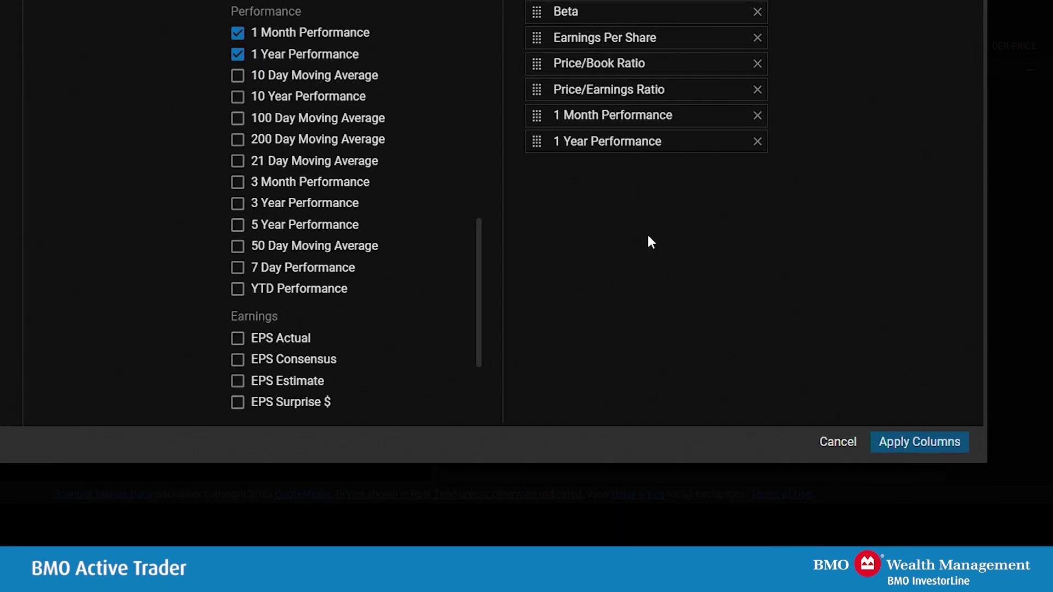
{"action": "left_click", "coordinate": [900, 444]}
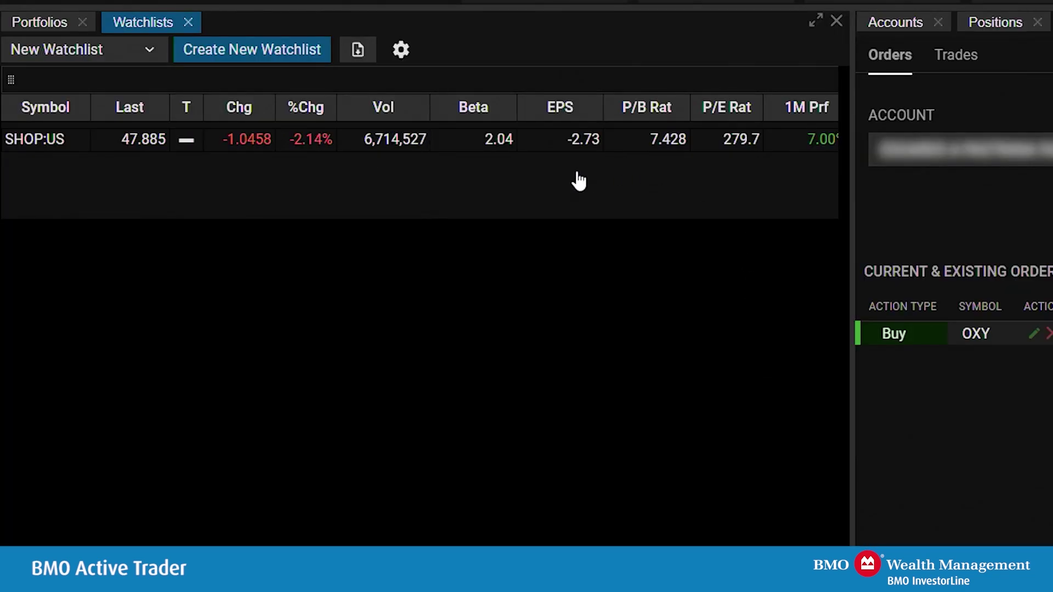
Step: Check the new watchlist columns, discard the empty row, and switch to the Portfolios module
{"action": "scroll", "coordinate": [574, 179], "scroll_direction": "right", "scroll_amount": 5}
{"action": "scroll", "coordinate": [574, 178], "scroll_direction": "left", "scroll_amount": 5}
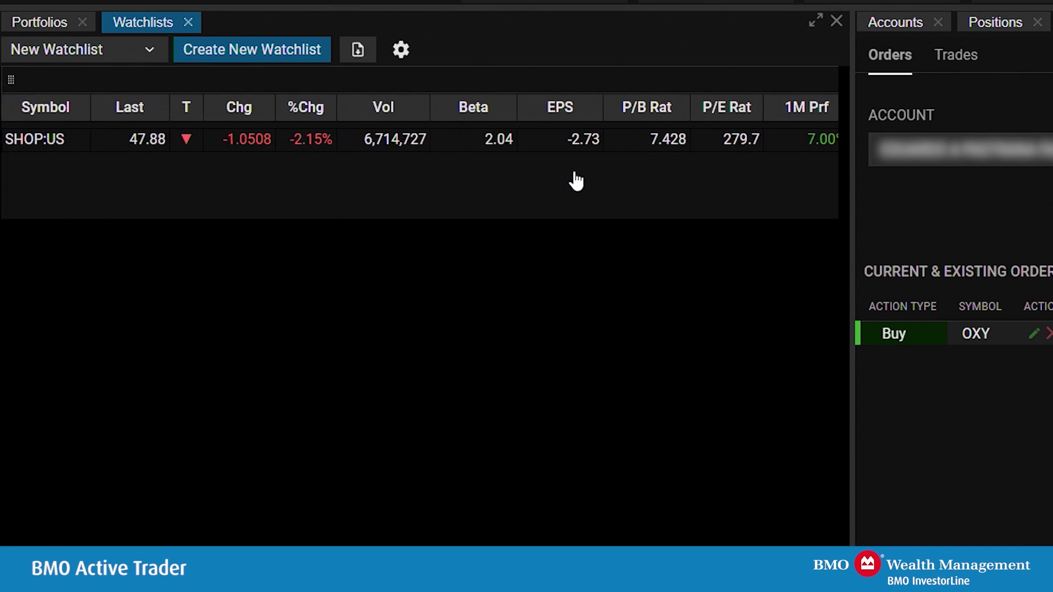
{"action": "scroll", "coordinate": [576, 181], "scroll_direction": "right", "scroll_amount": 3}
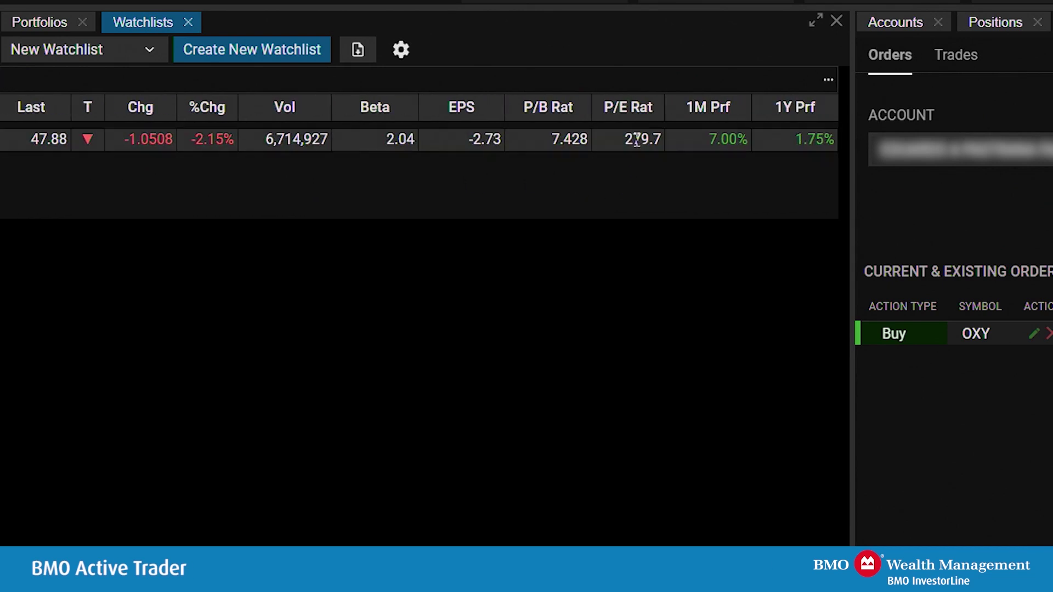
{"action": "scroll", "coordinate": [75, 169], "scroll_direction": "left", "scroll_amount": 3}
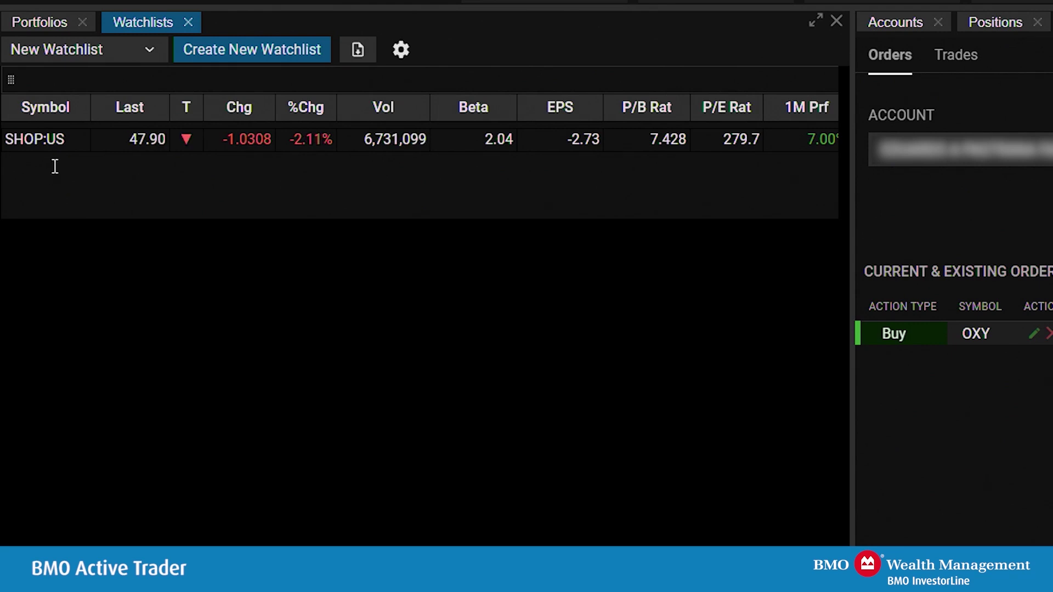
{"action": "left_click", "coordinate": [55, 166]}
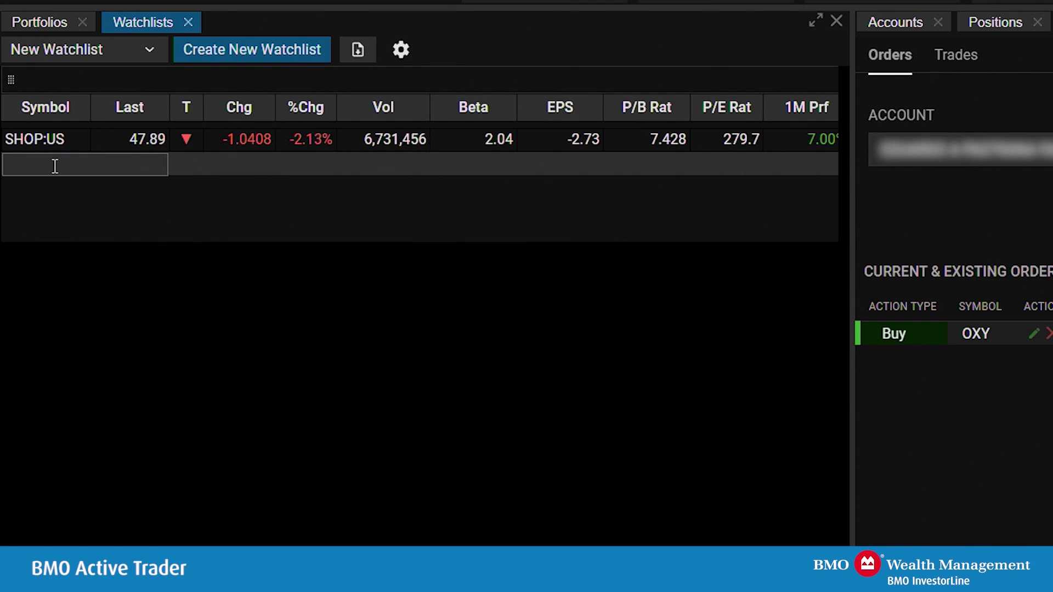
{"action": "left_click", "coordinate": [477, 225]}
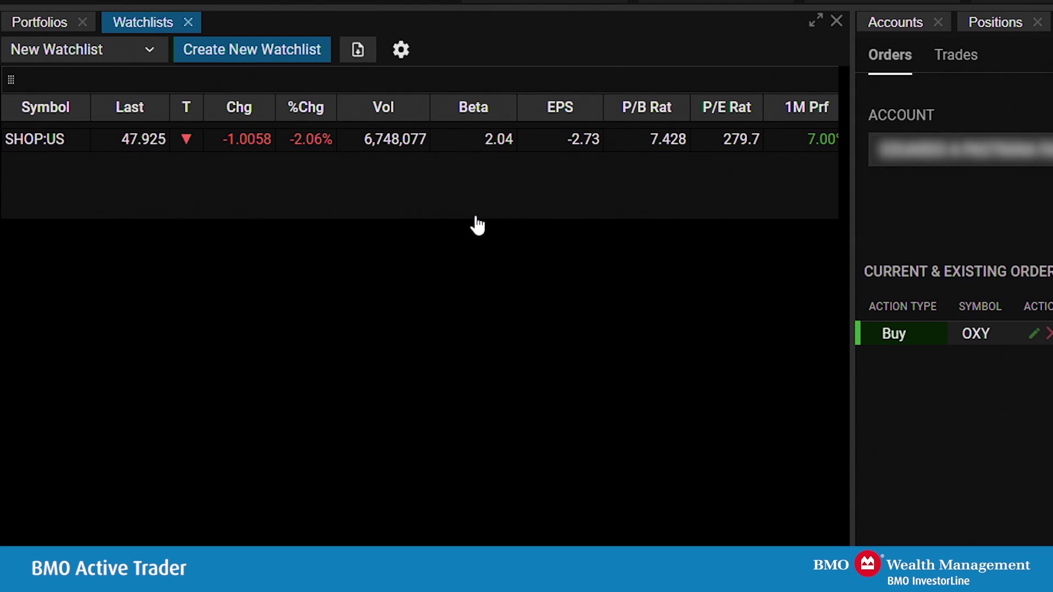
{"action": "left_click", "coordinate": [49, 24]}
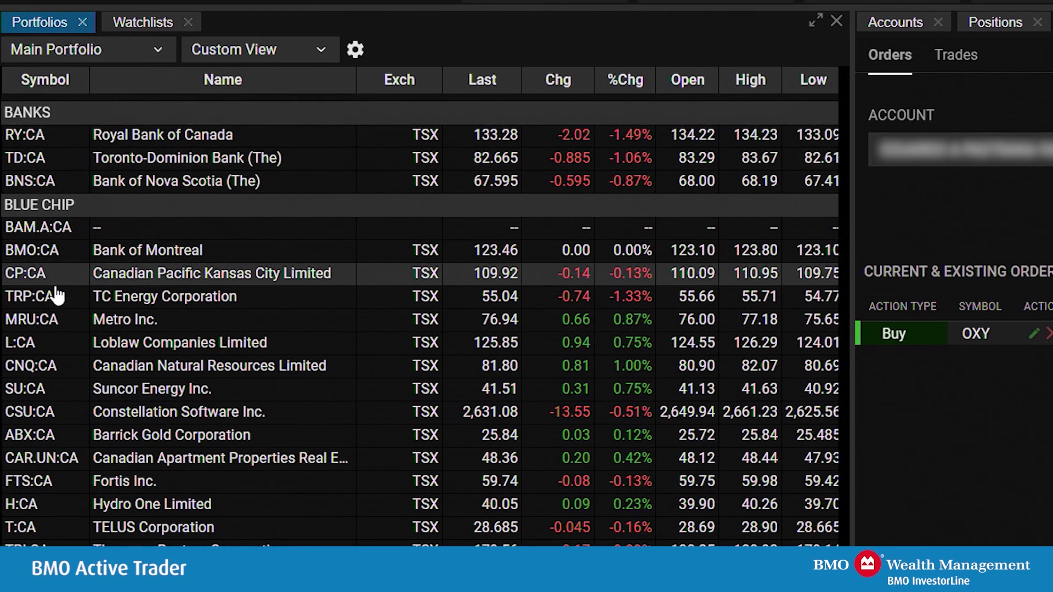
Step: Edit the RY:CA holding to 3 shares bought Jun 30, 2021 at 1.00, and save
{"action": "double_click", "coordinate": [50, 138]}
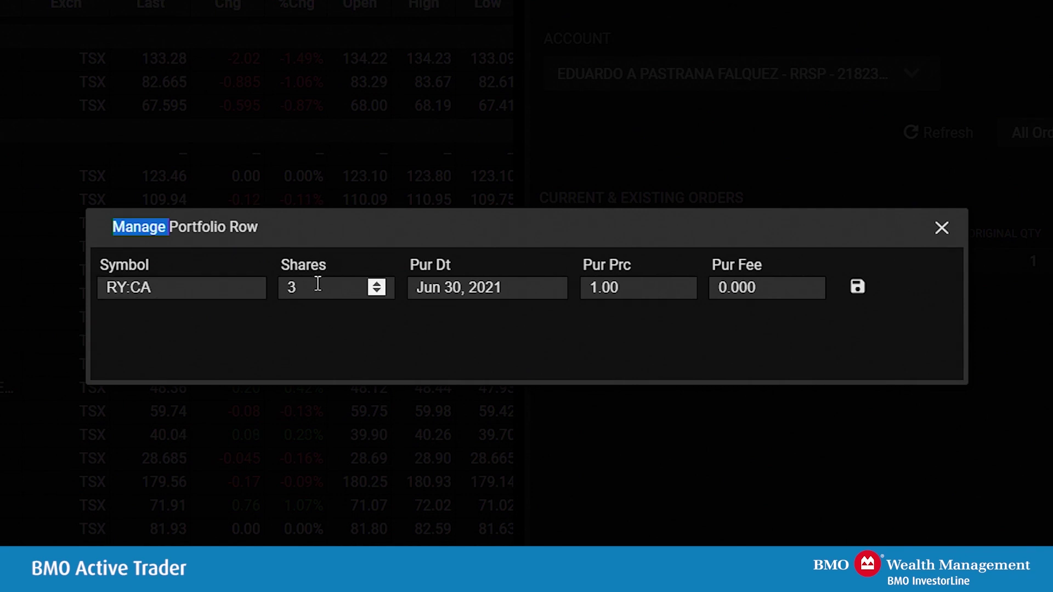
{"action": "left_click", "coordinate": [530, 291]}
{"action": "left_click", "coordinate": [640, 290]}
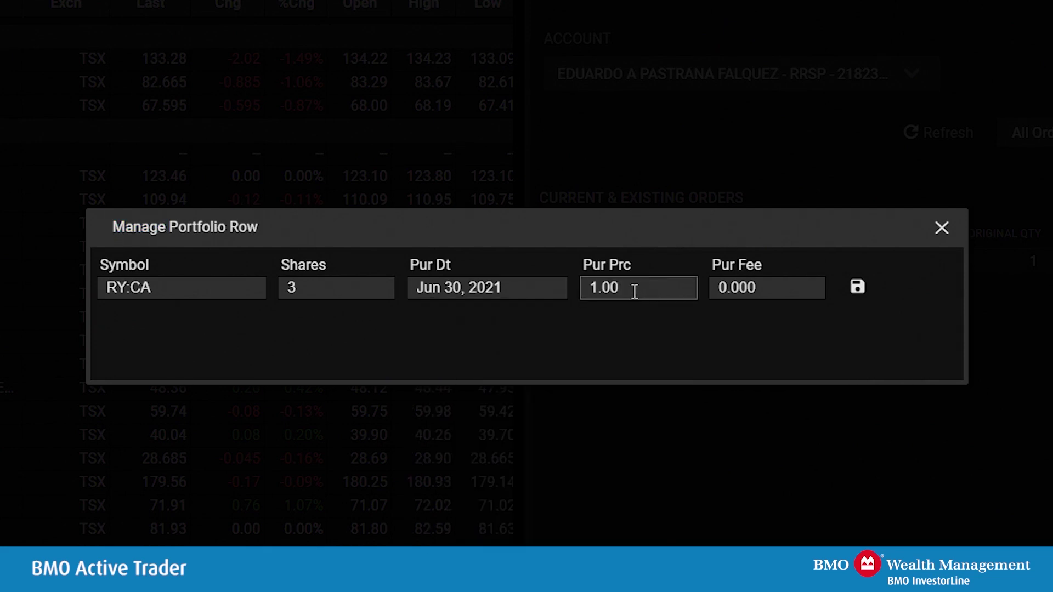
{"action": "double_click", "coordinate": [635, 291]}
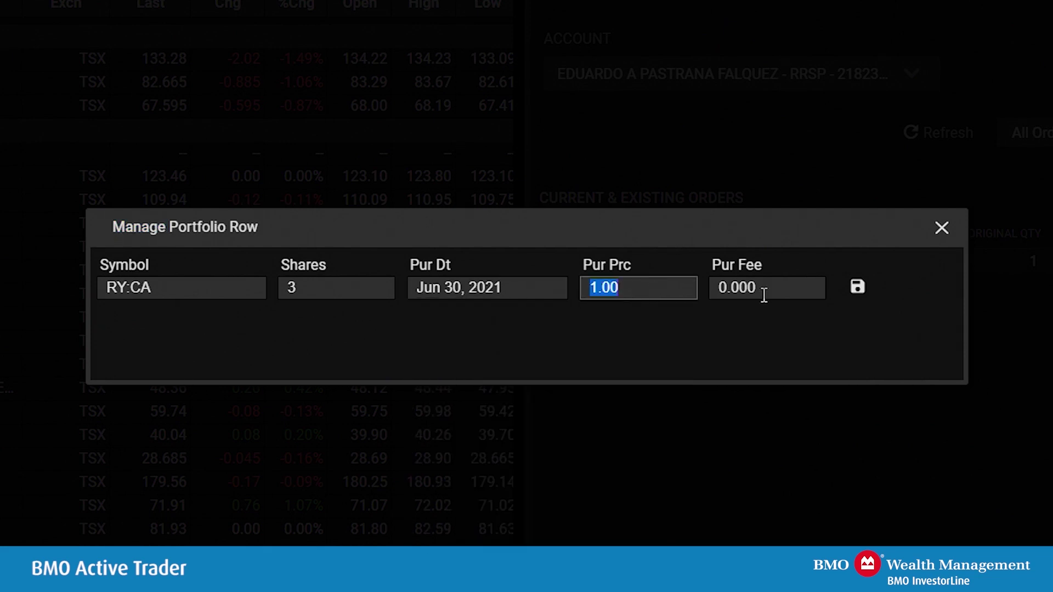
{"action": "left_click", "coordinate": [861, 296]}
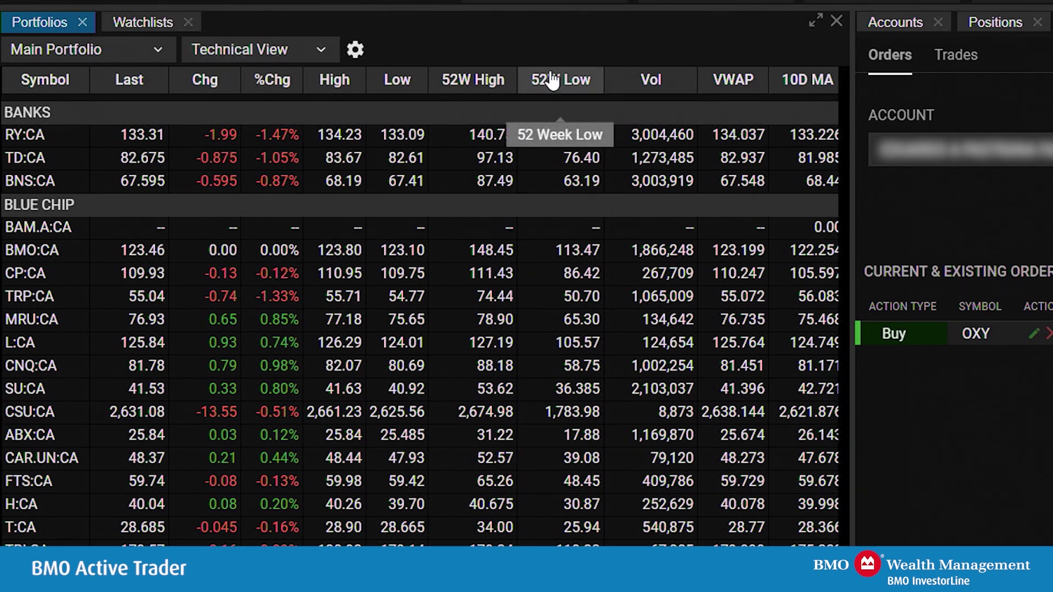
Step: Switch the Main Portfolio to Portfolio View
{"action": "left_click", "coordinate": [314, 54]}
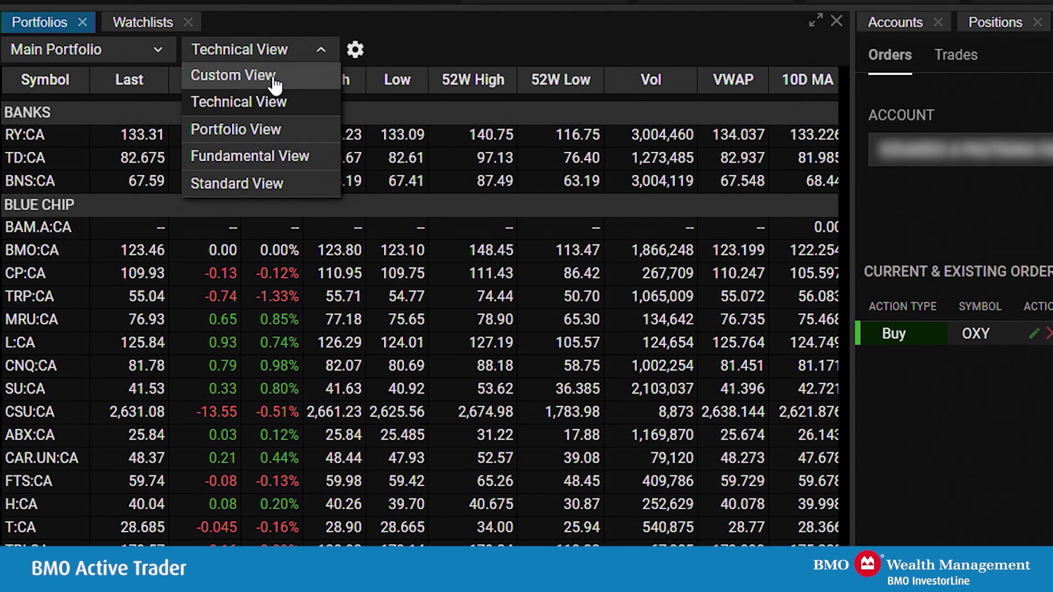
{"action": "left_click", "coordinate": [254, 134]}
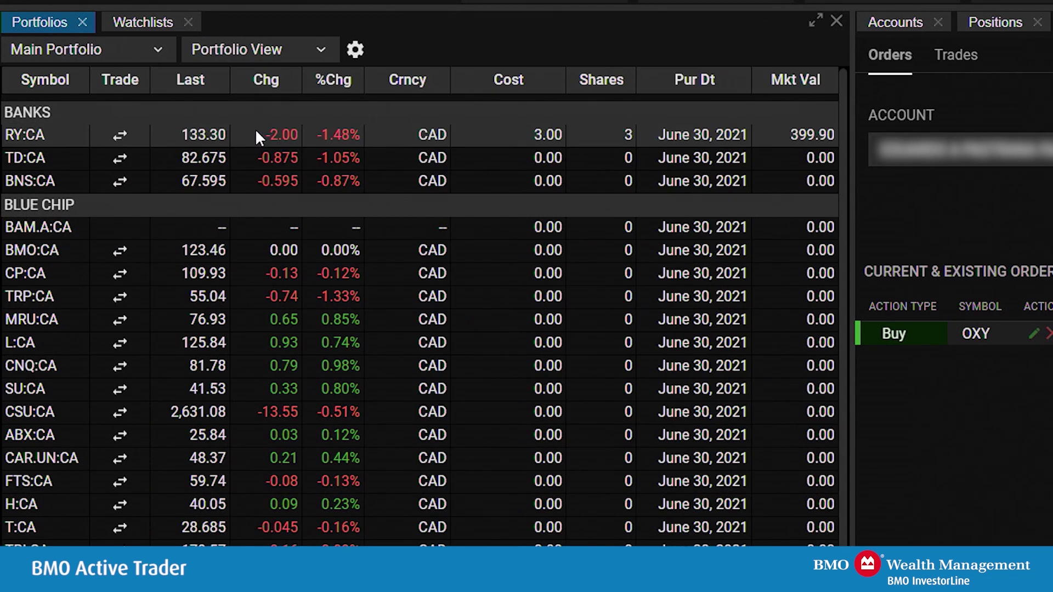
{"action": "left_click", "coordinate": [355, 51]}
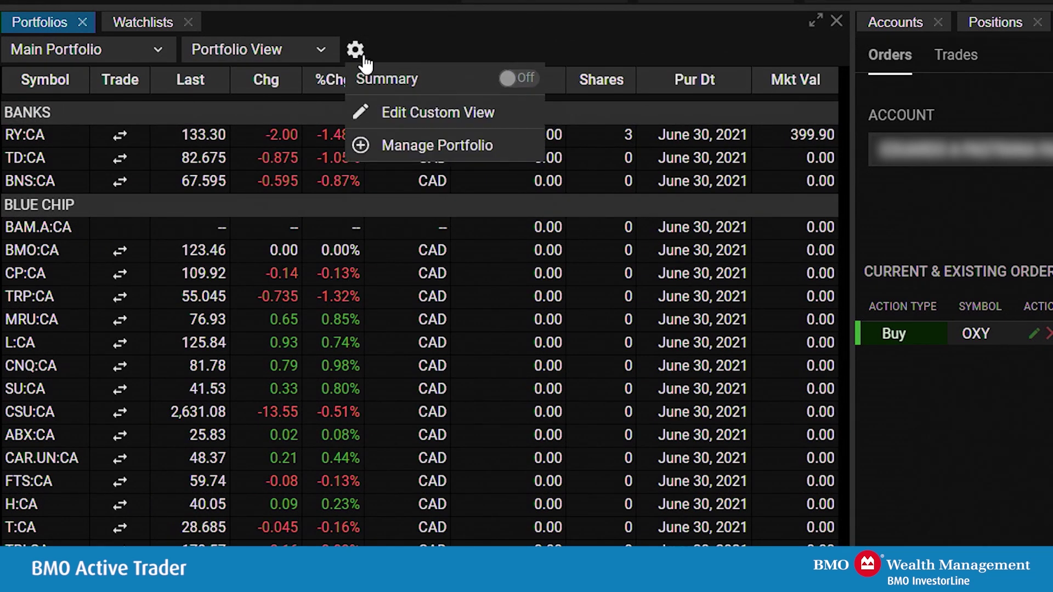
Step: Open Edit Custom View and scroll through its column list
{"action": "left_click", "coordinate": [418, 116]}
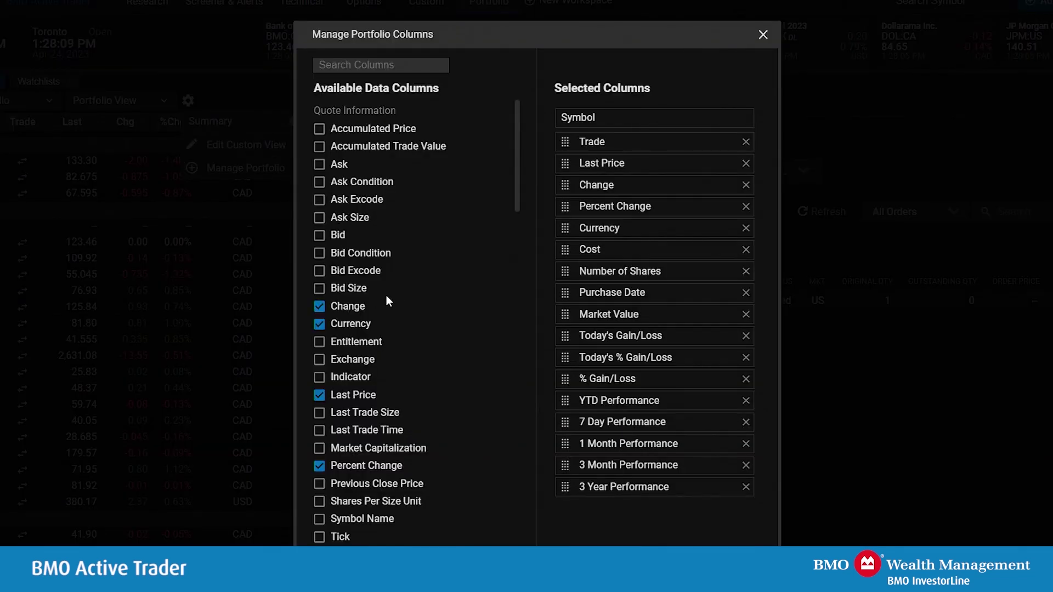
{"action": "scroll", "coordinate": [386, 295], "scroll_direction": "down", "scroll_amount": 15}
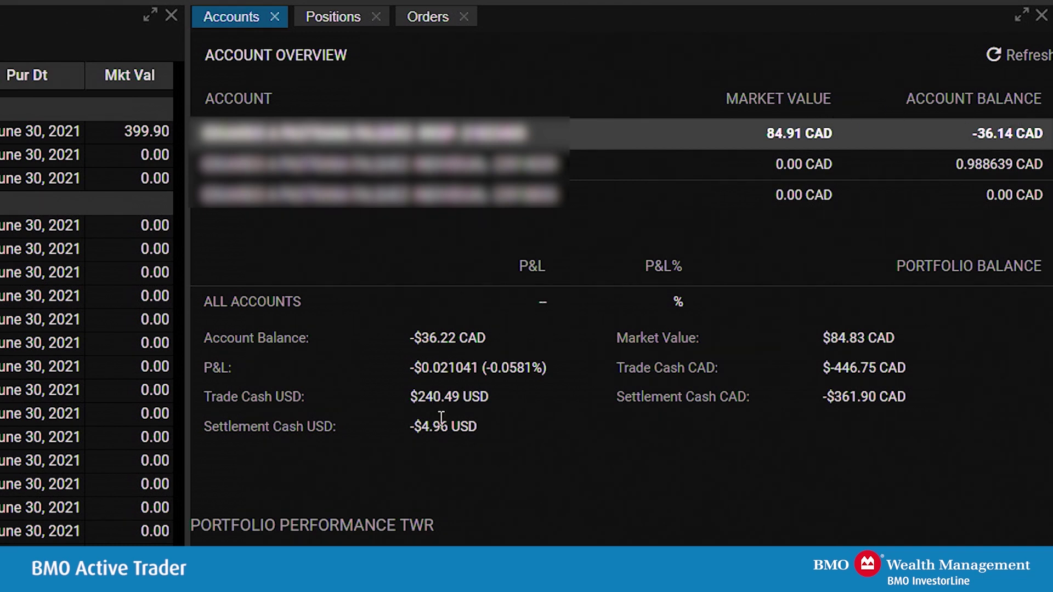
Step: Show the Positions P&L for AAPL, BMO and OXY: book value $84.85 CAD, daily P&L $1.04
{"action": "left_click", "coordinate": [327, 21]}
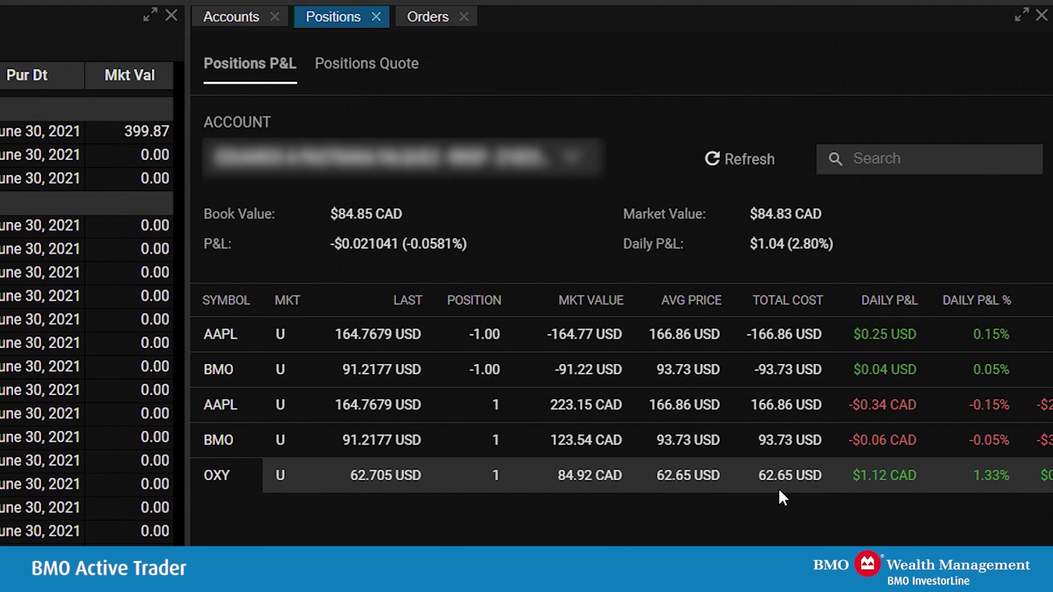
Step: Check unrealized P&L in the Positions grid, then show the Orders list with the filled 1-share OXY buy
{"action": "scroll", "coordinate": [782, 482], "scroll_direction": "right", "scroll_amount": 5}
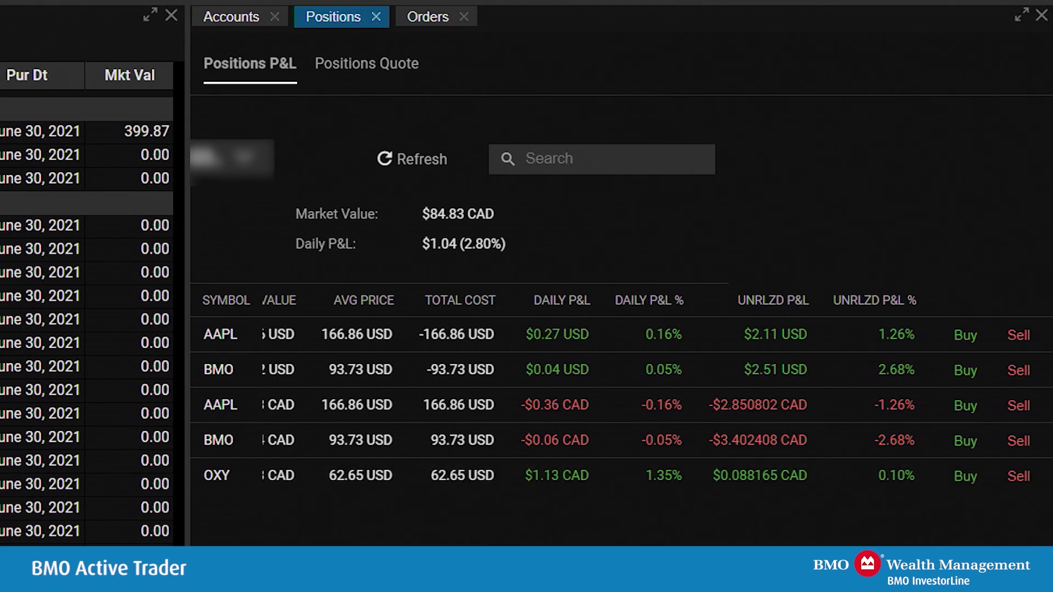
{"action": "left_click", "coordinate": [427, 21]}
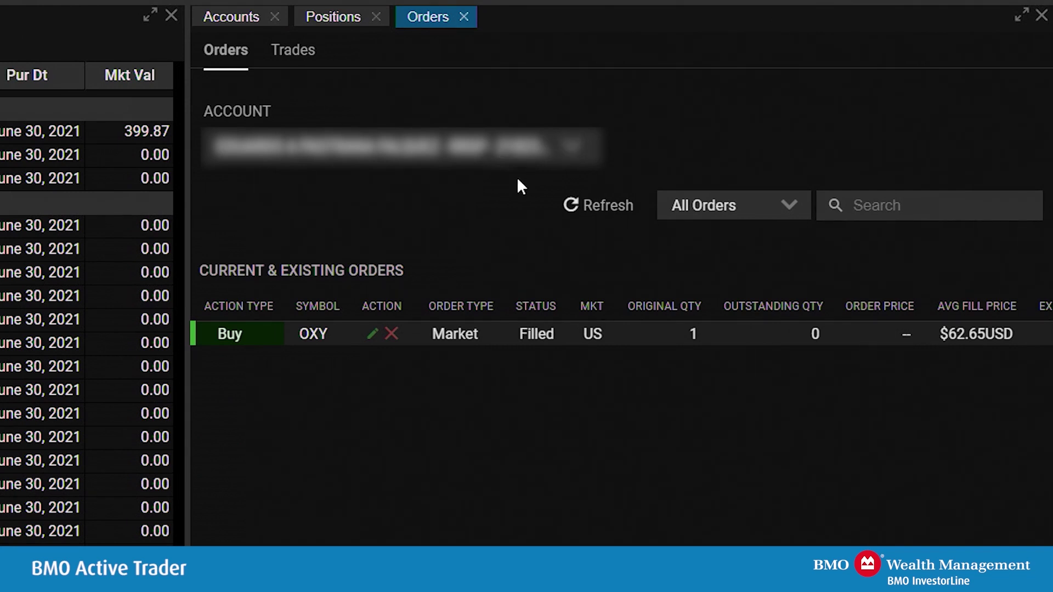
Step: Keep the order status filter on All Orders and switch to another account, which has no orders
{"action": "left_click", "coordinate": [784, 208]}
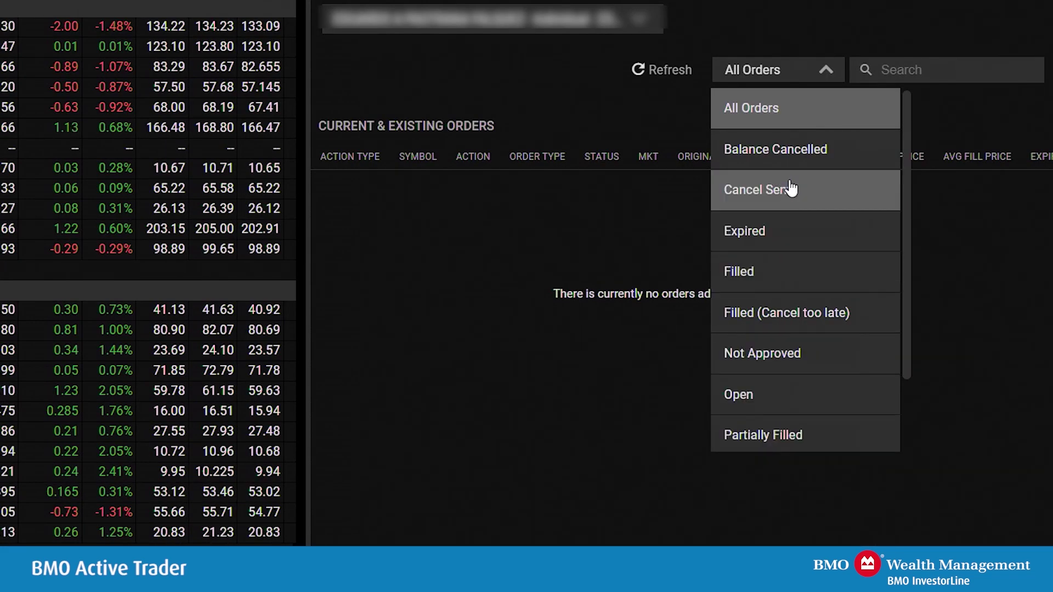
{"action": "left_click", "coordinate": [769, 107]}
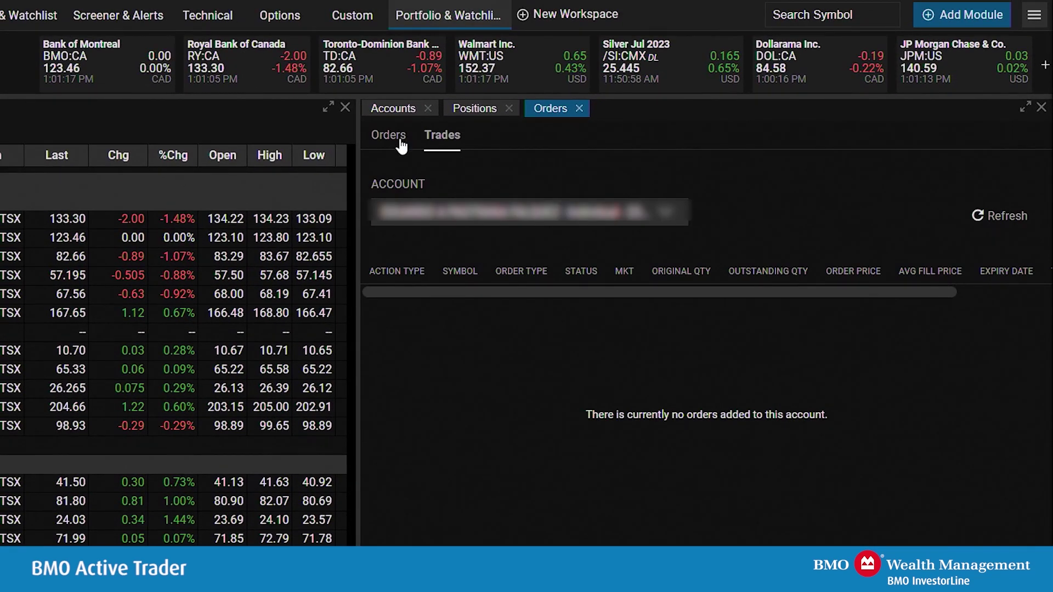
{"action": "left_click", "coordinate": [618, 224]}
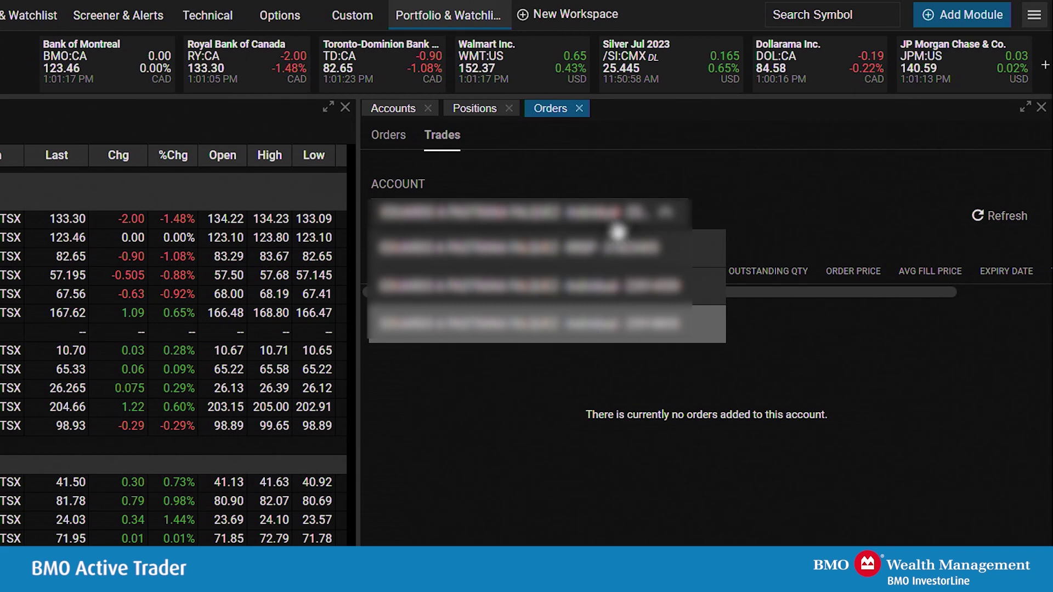